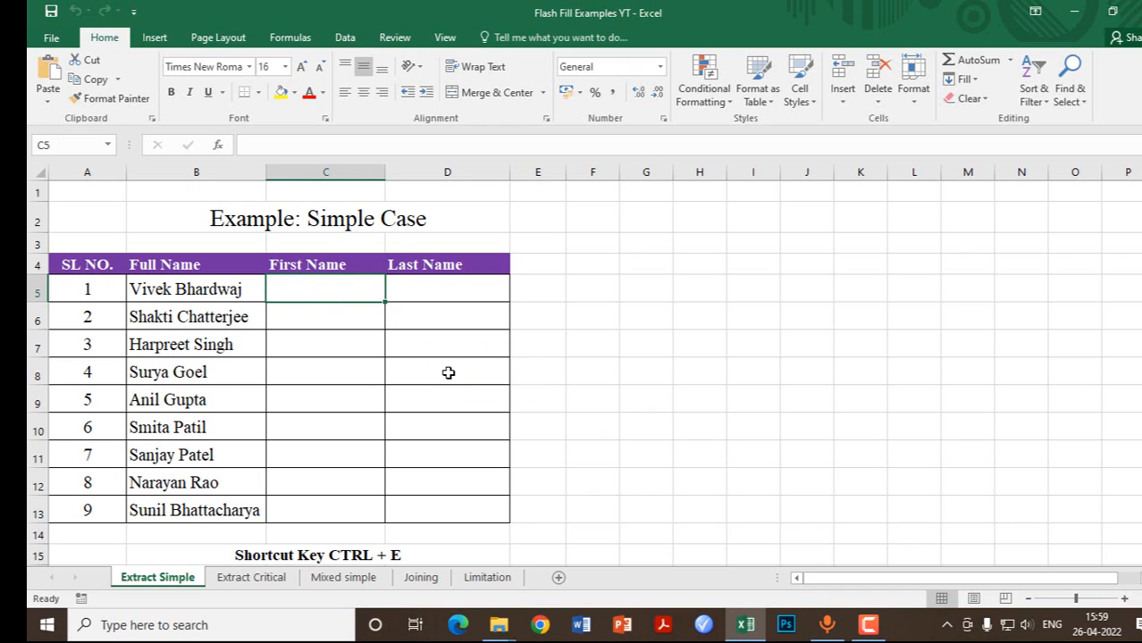
- Enter the first person's first name in capitals in C5 and Flash Fill the rest of the First Name column from C6
type("V")
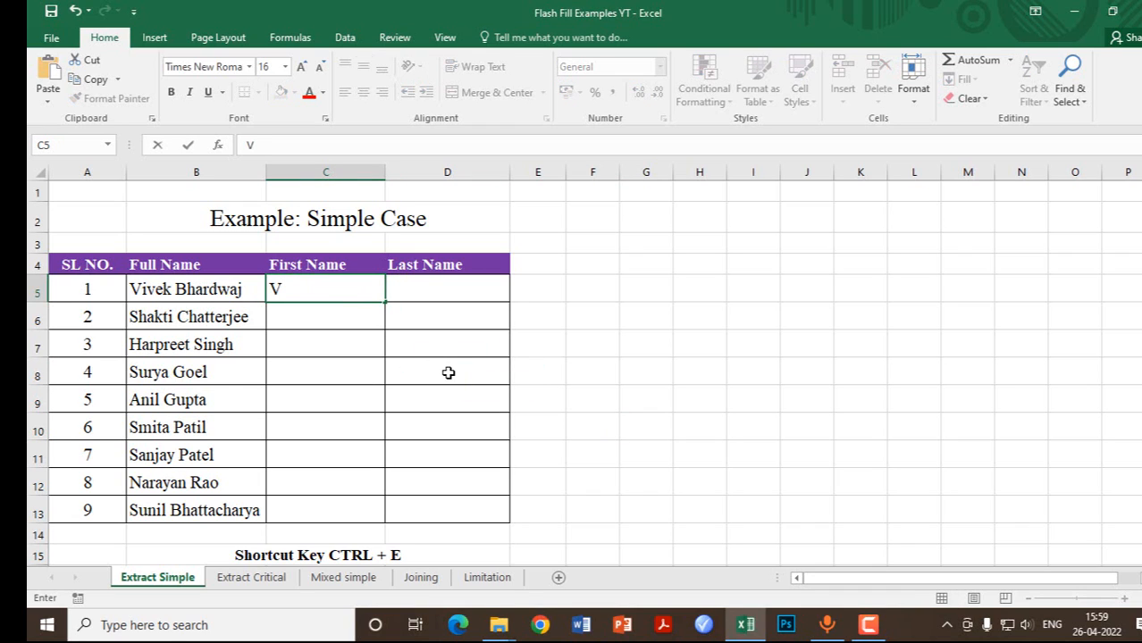
type("IVEK")
key("Return")
left_click(343, 37)
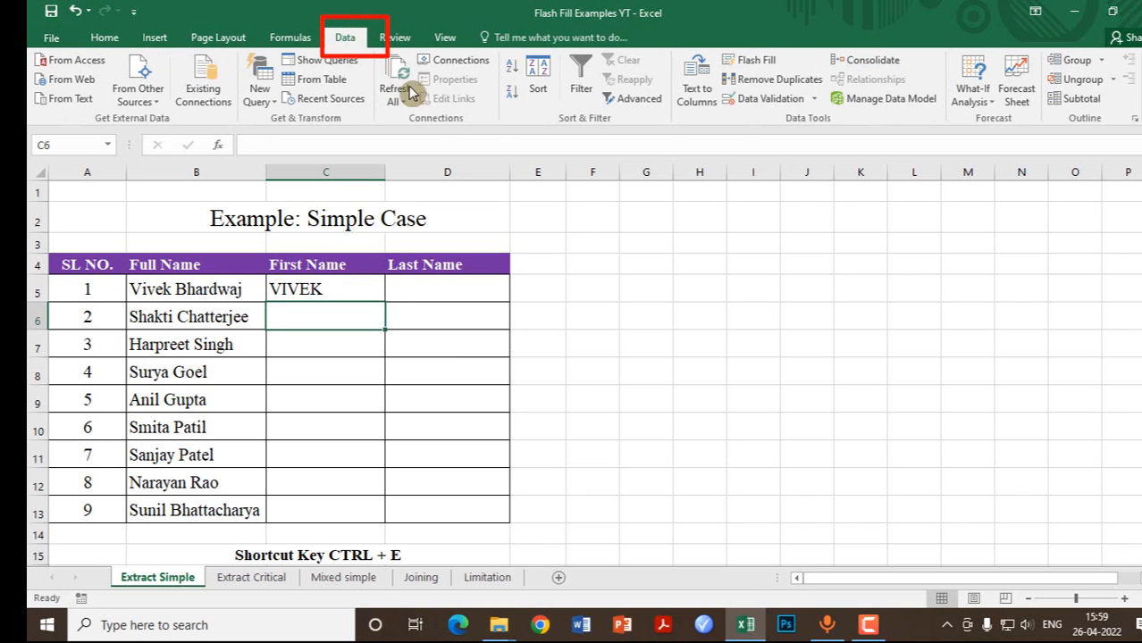
left_click(759, 63)
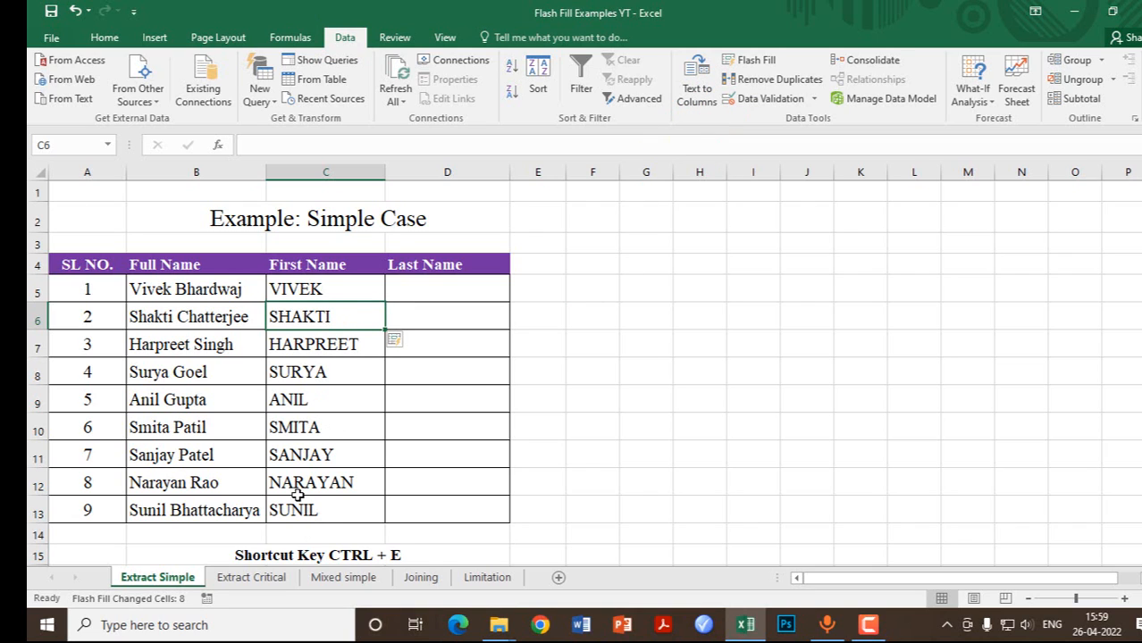
- Enter the first person's surname in capitals in D5 and Flash Fill the Last Name column from D6
left_click(239, 556)
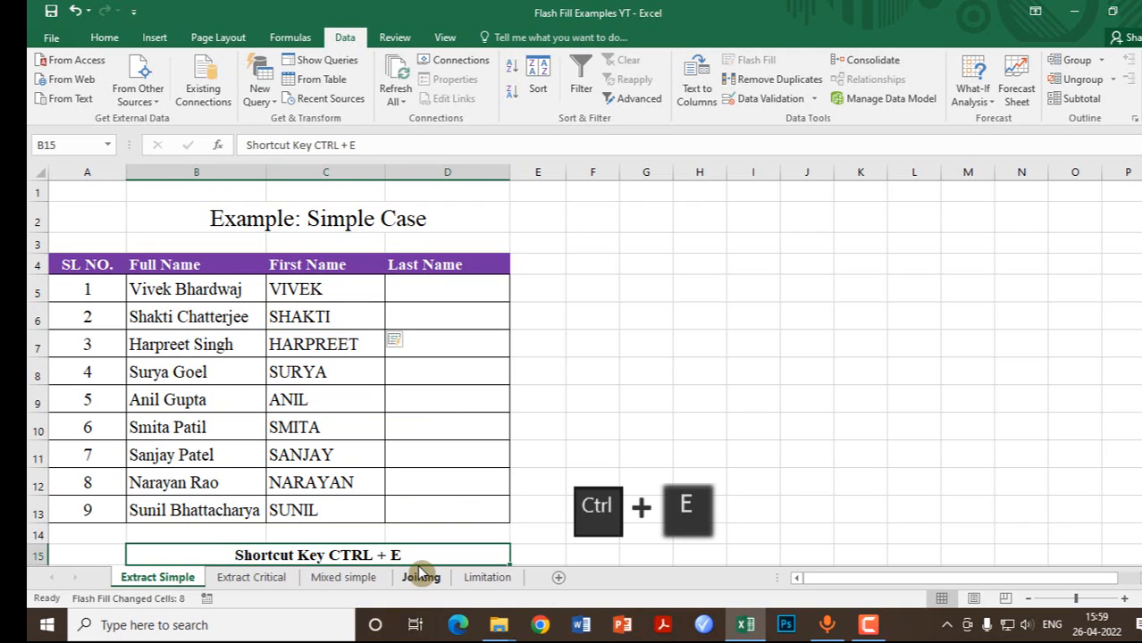
left_click(432, 298)
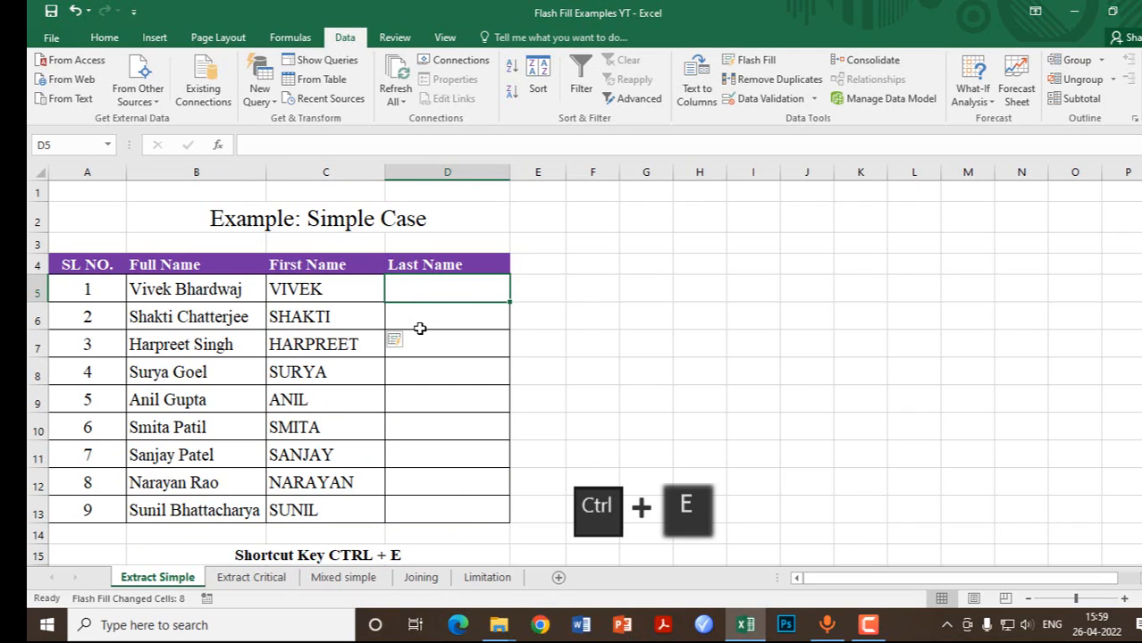
type("BHARDWAJ")
key("Return")
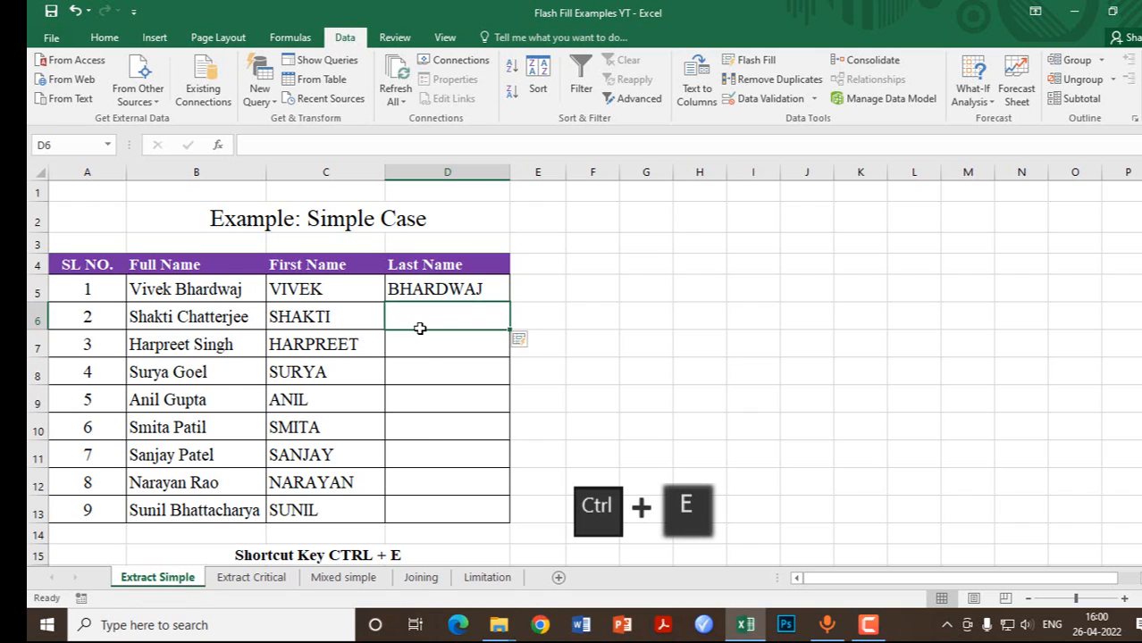
key("ctrl+e")
left_click_drag(420, 288, 429, 489)
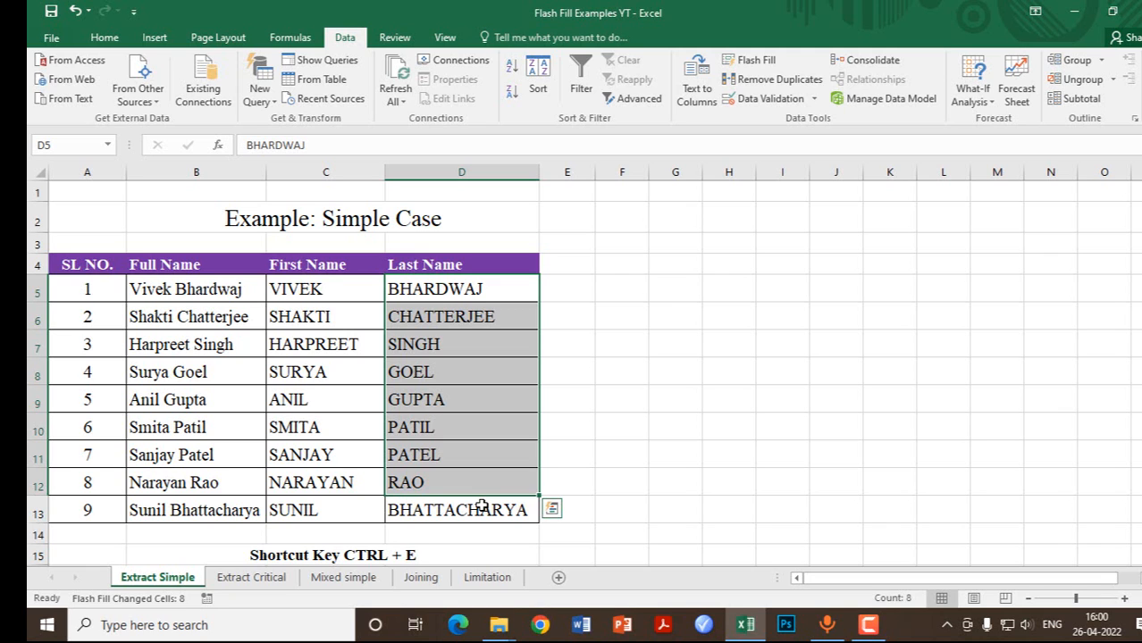
- On the Extract Critical sheet, copy the first two words of the full name in B5 into C5
left_click(271, 579)
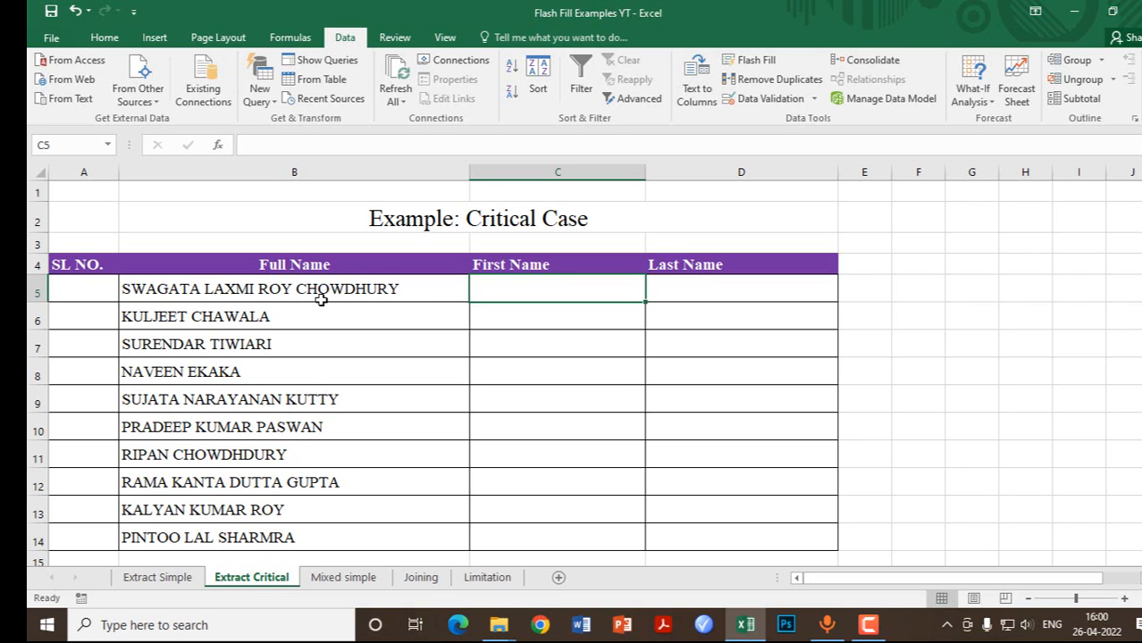
left_click(312, 494)
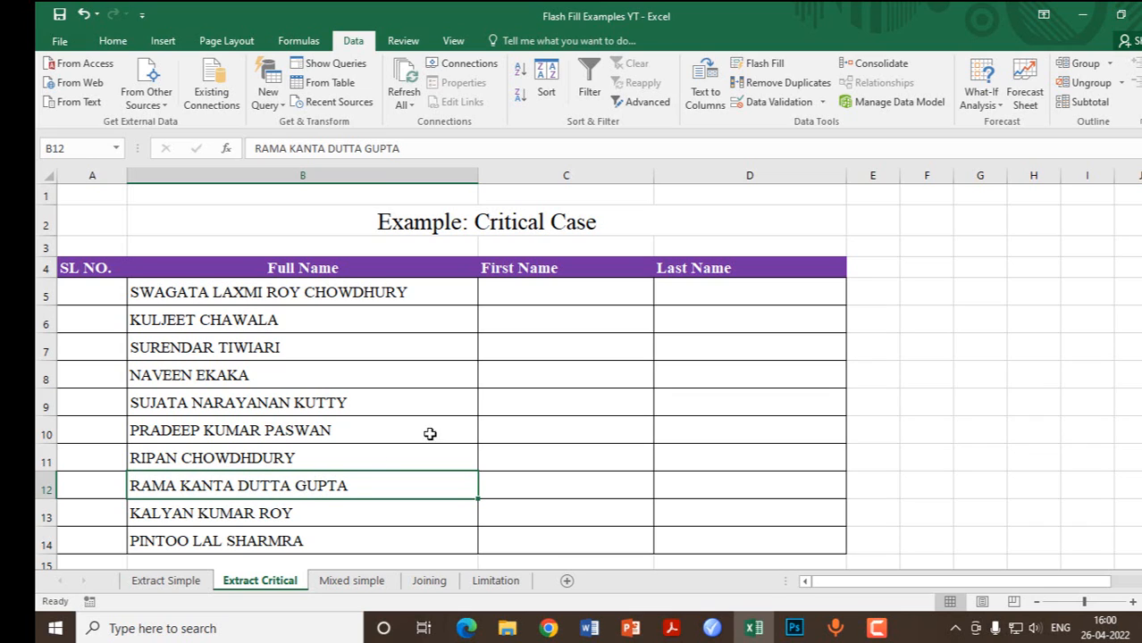
left_click(447, 293)
left_click_drag(342, 148, 243, 156)
key("ctrl+c")
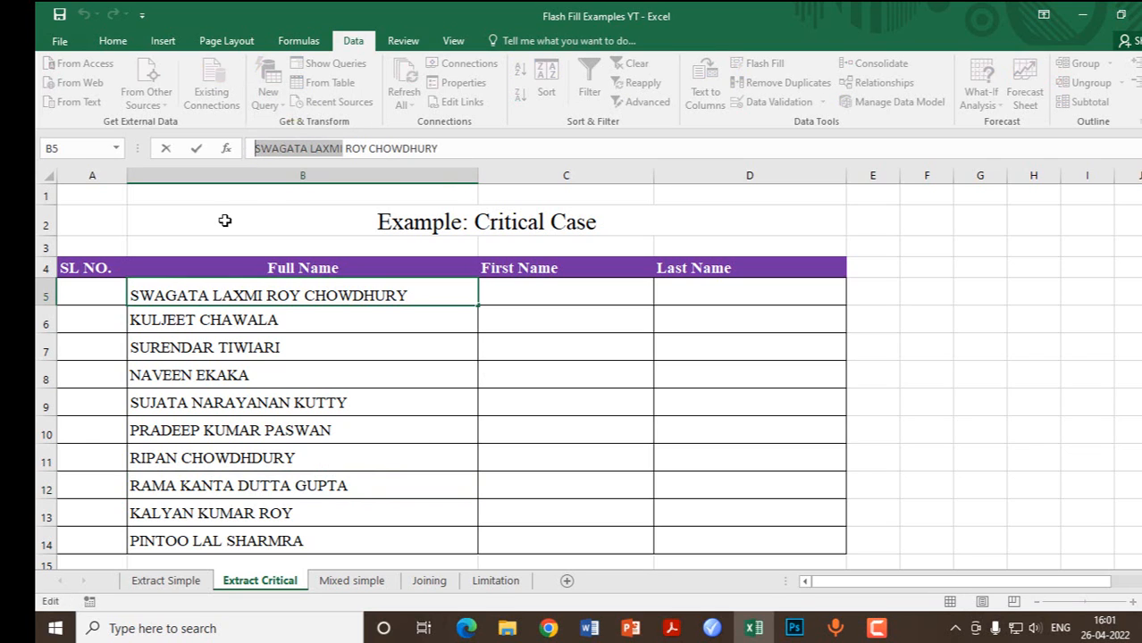
left_click(528, 290)
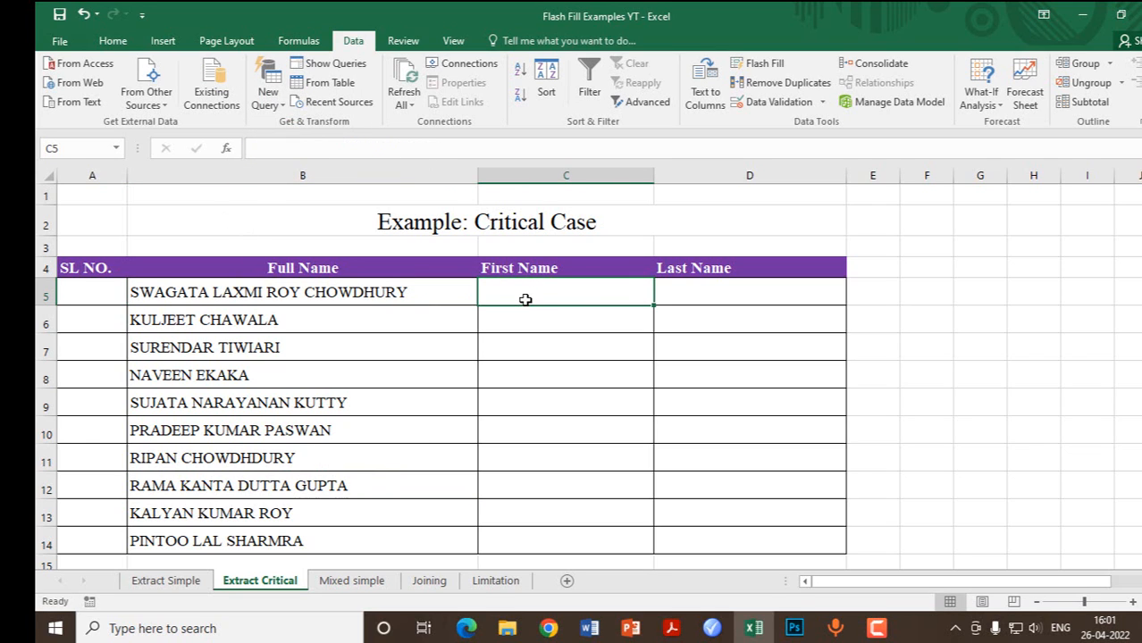
key("ctrl+v")
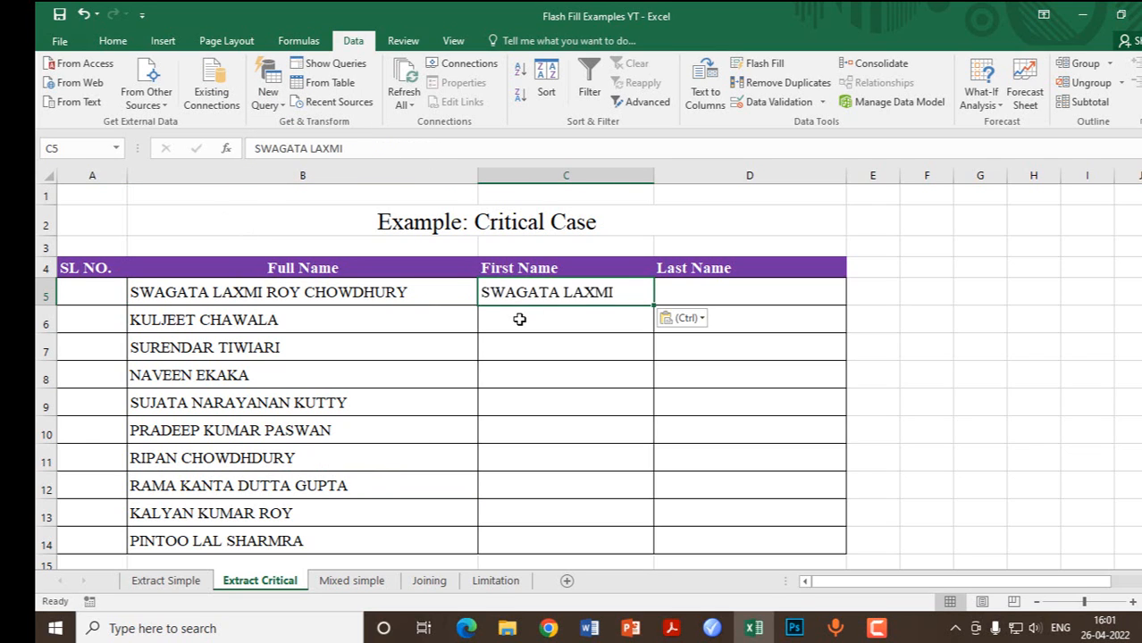
key("Return")
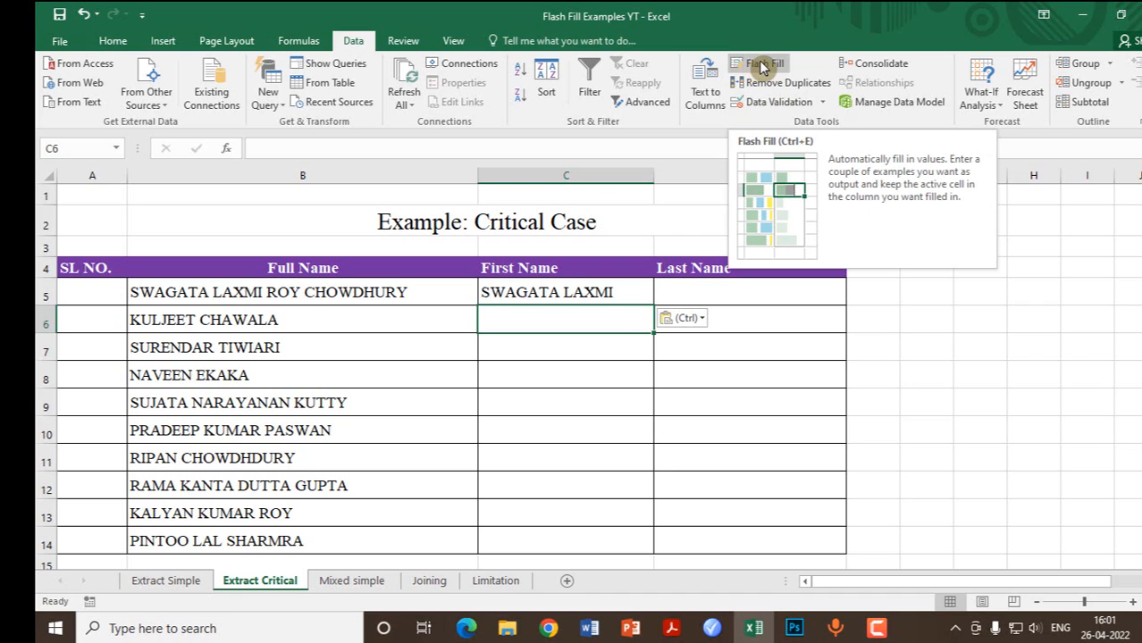
- Try Flash Fill on the First Name column from C6, and clear the filled range C6:C14
key("ctrl+e")
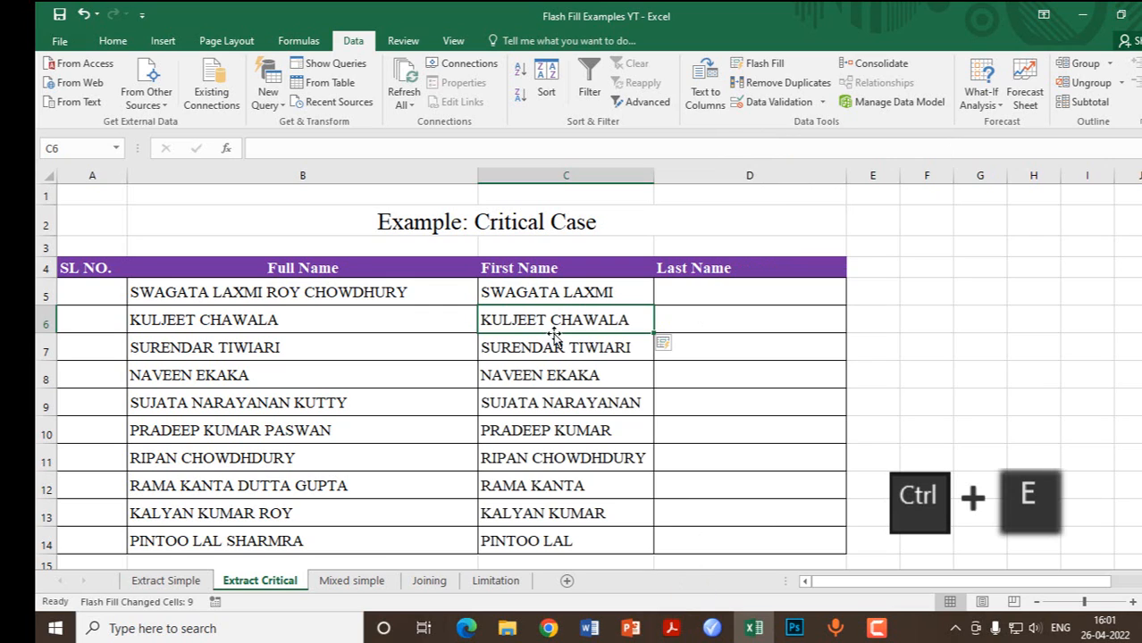
left_click(549, 298)
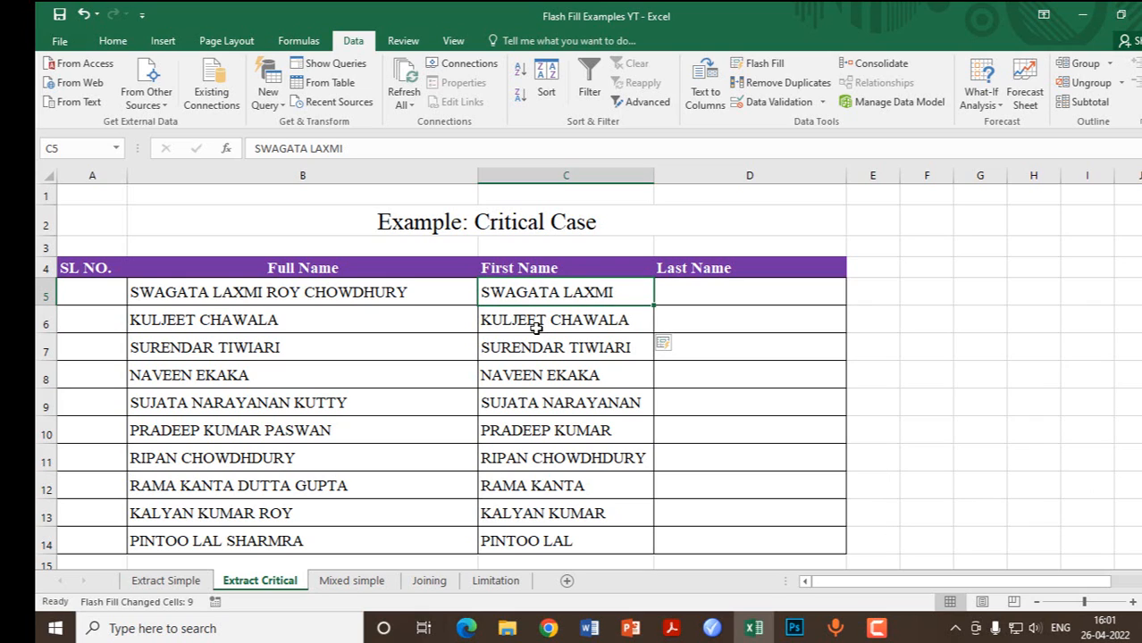
left_click(537, 328)
left_click_drag(537, 327, 544, 543)
key("Delete")
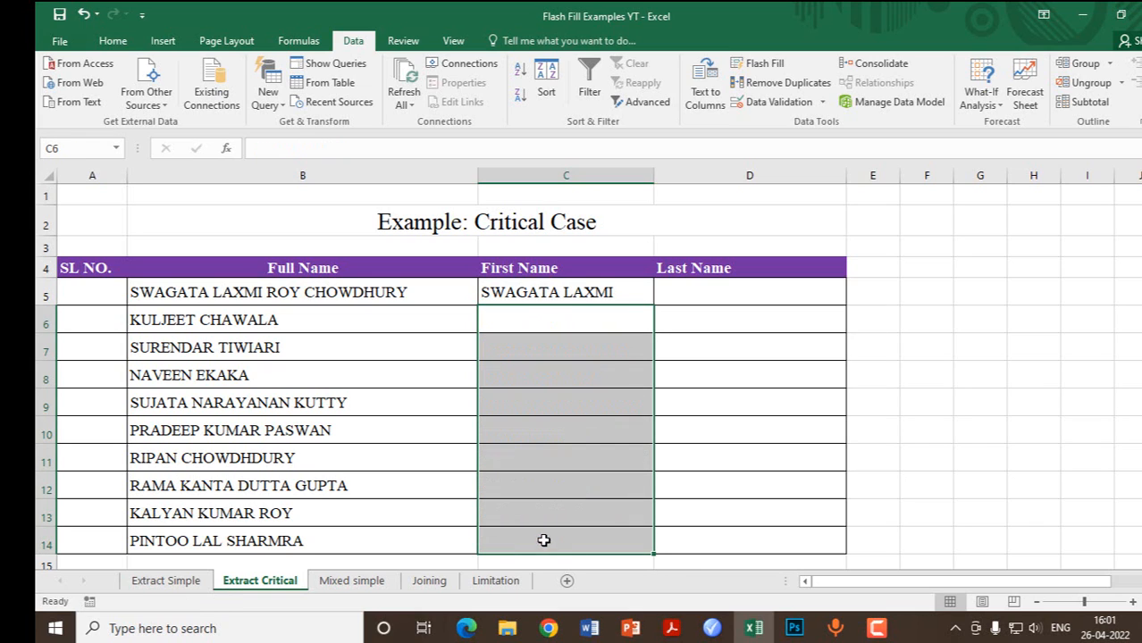
- Enter the first name of the person in row 6 in C6 and Flash Fill the First Name column from C7
left_click(514, 320)
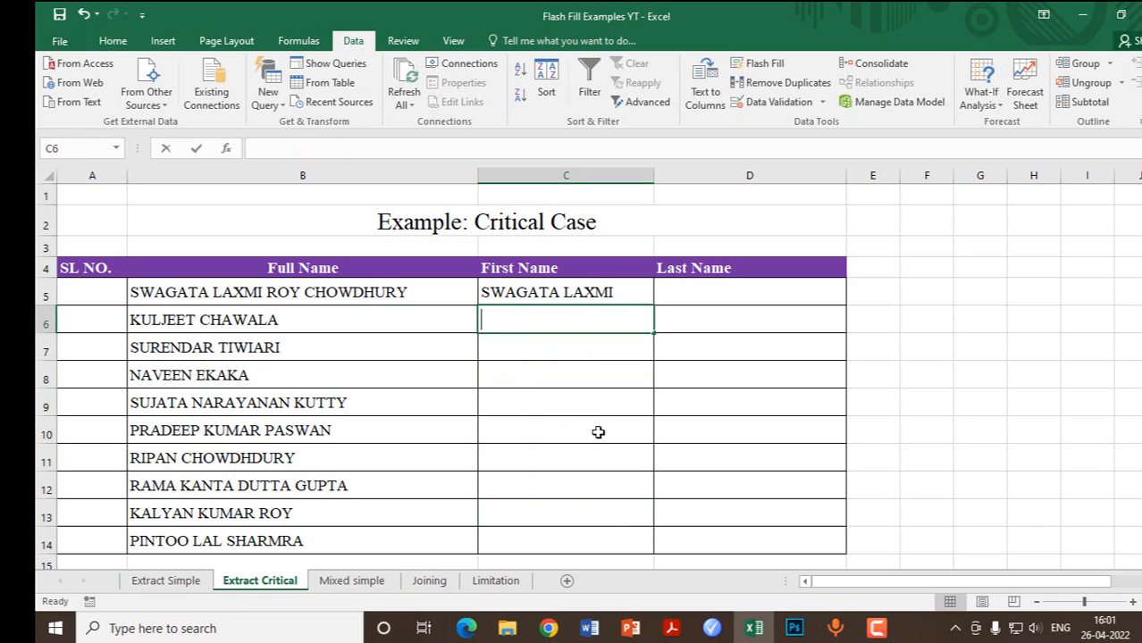
type("Kuljeee")
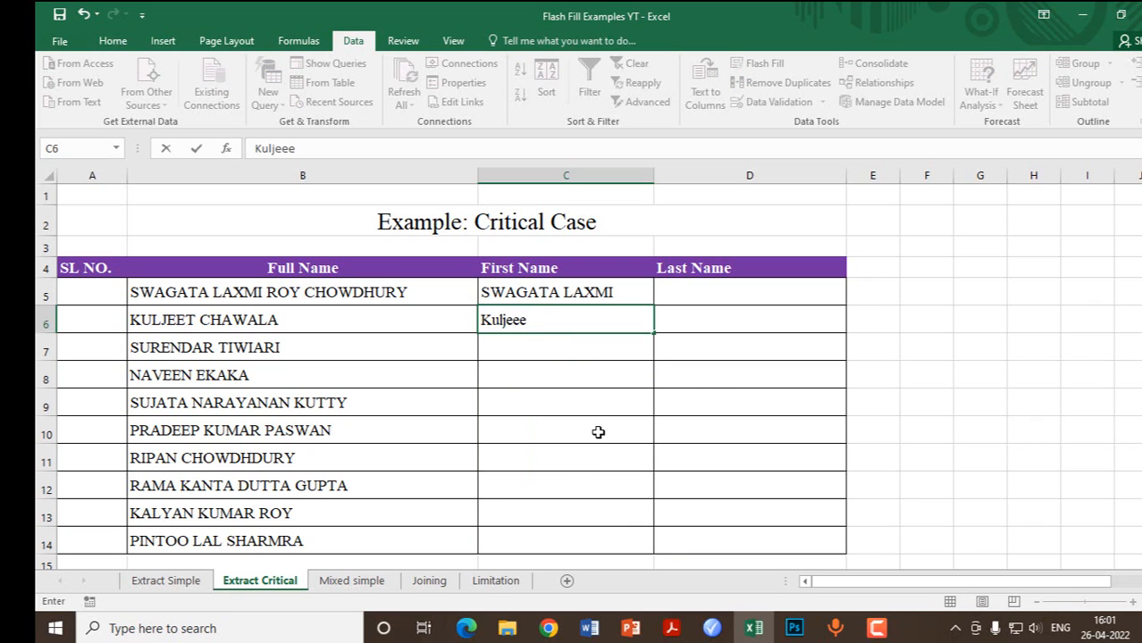
type("t")
key("Return")
key("ctrl+e")
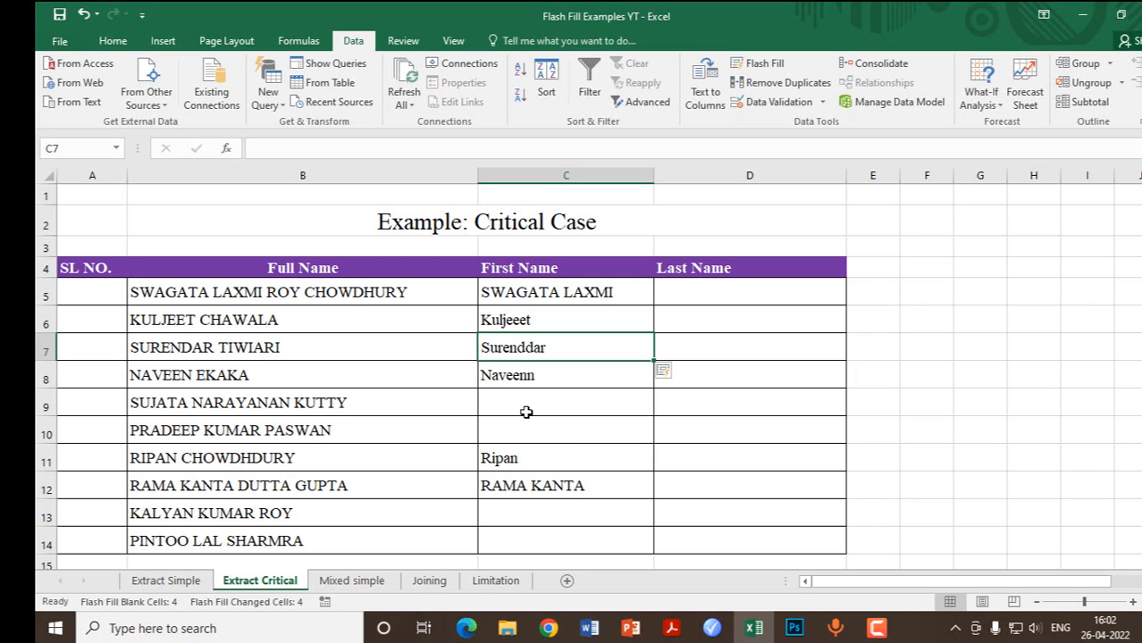
- Copy the first two words of the full name in B9 into C9 and Flash Fill the remaining blank First Name cells from C10
left_click(524, 409)
left_click(525, 409)
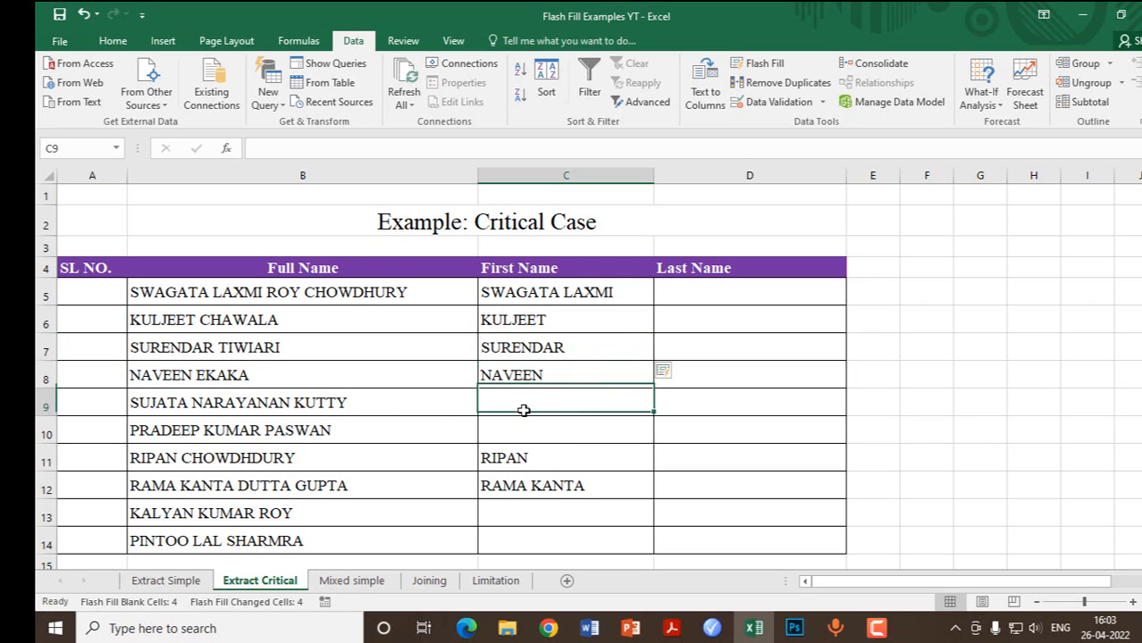
left_click(190, 404)
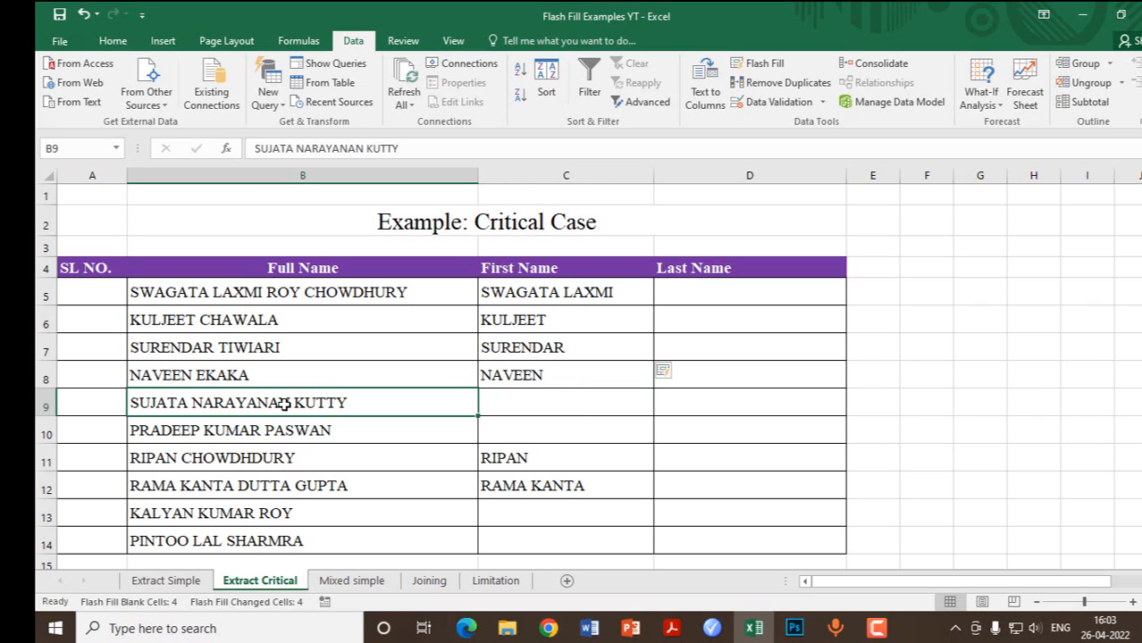
double_click(287, 403)
left_click_drag(291, 403, 111, 410)
key("ctrl+c")
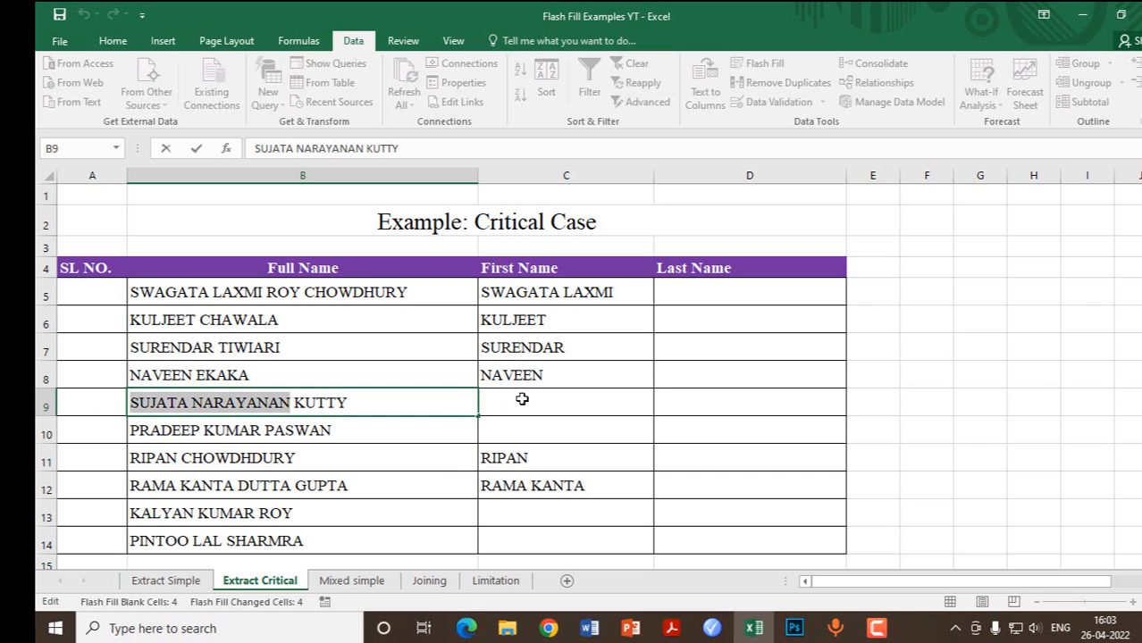
left_click(521, 407)
key("ctrl+v")
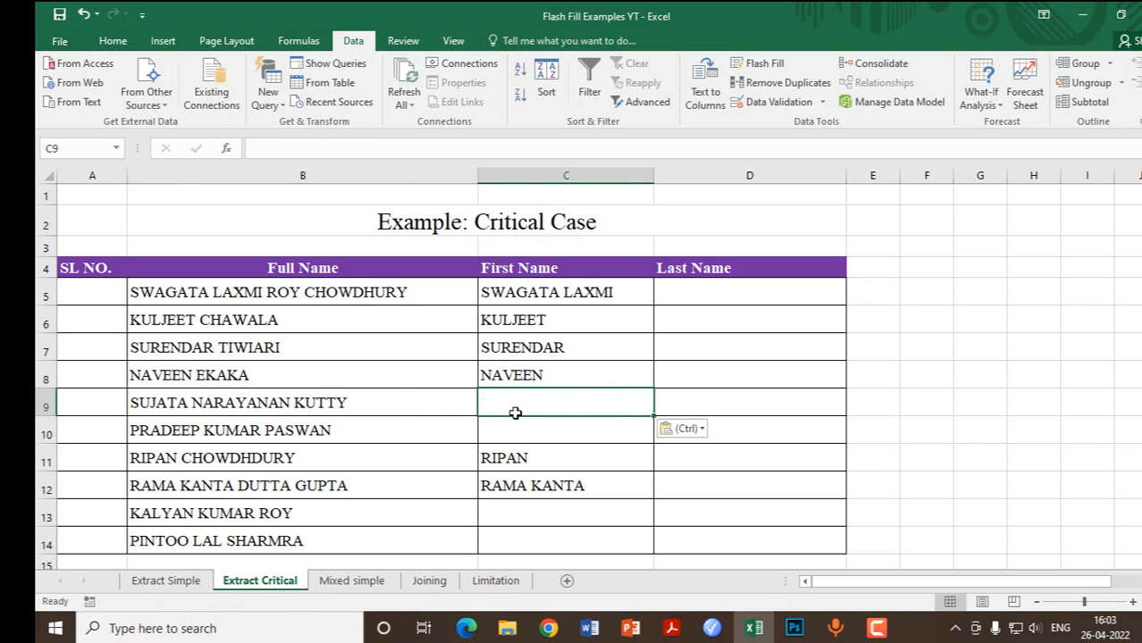
left_click(519, 431)
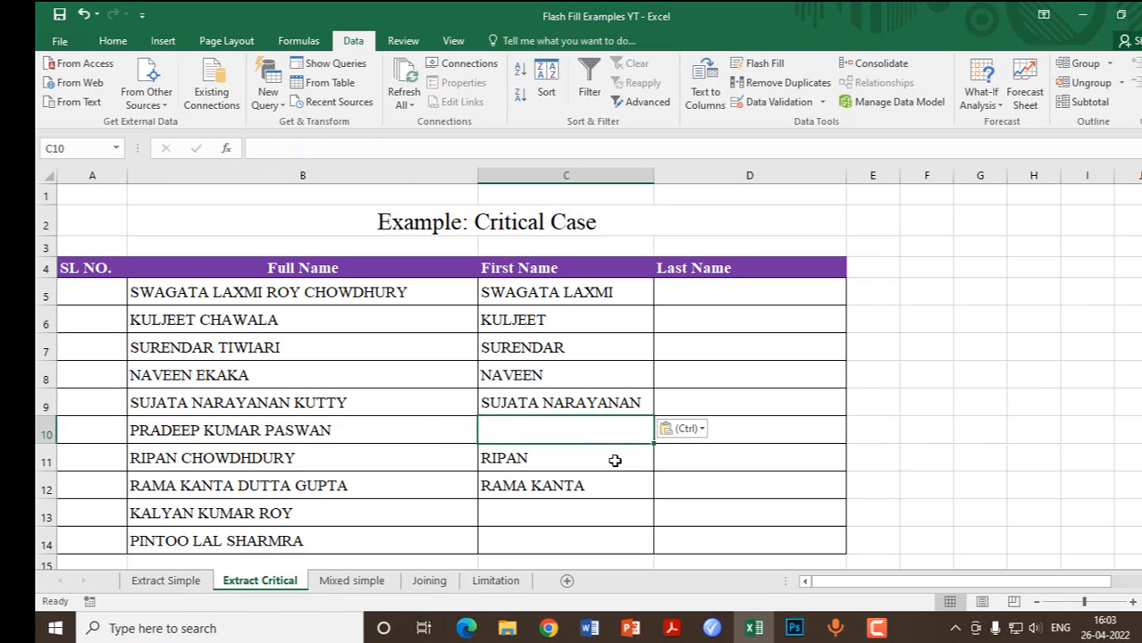
key("ctrl+e")
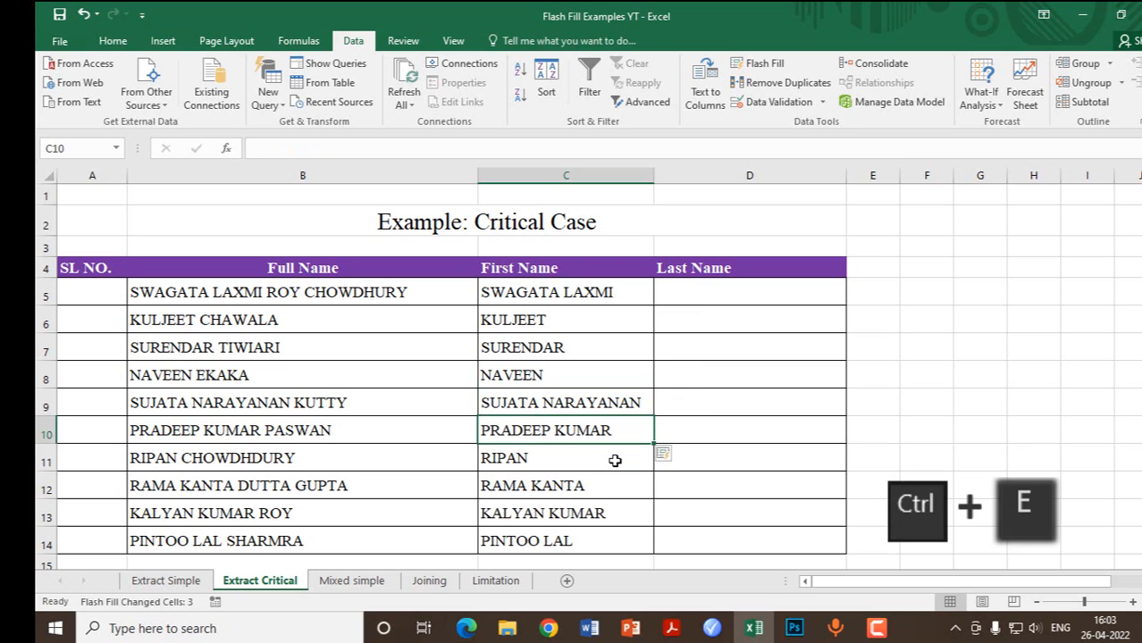
- Copy the last two words of the full name in B5 into D5 as the last name
left_click(717, 287)
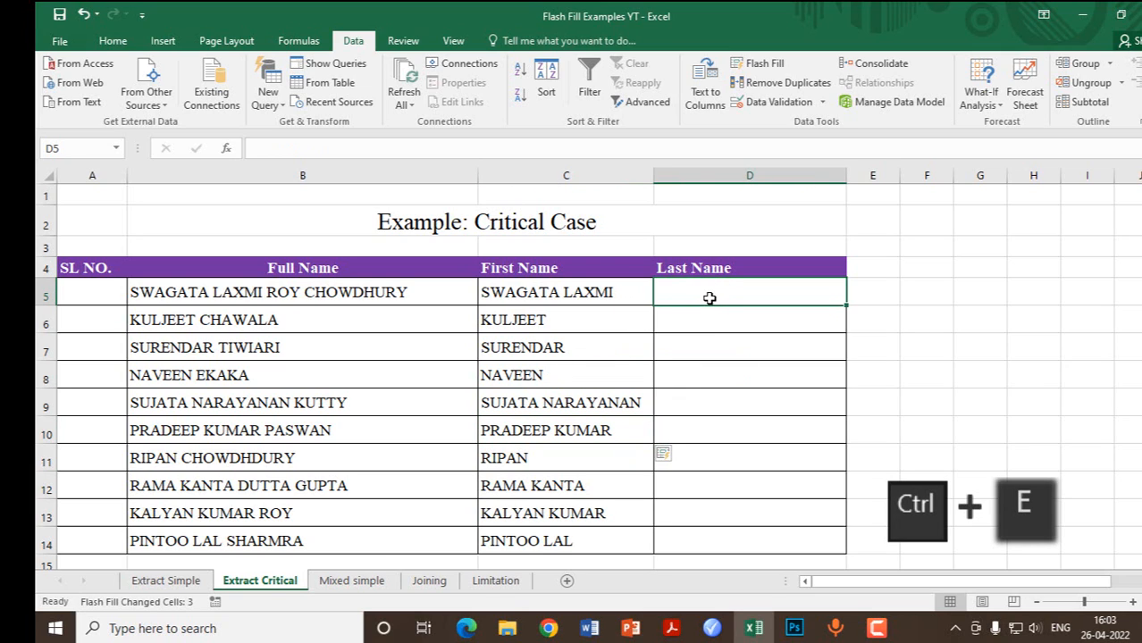
left_click(284, 292)
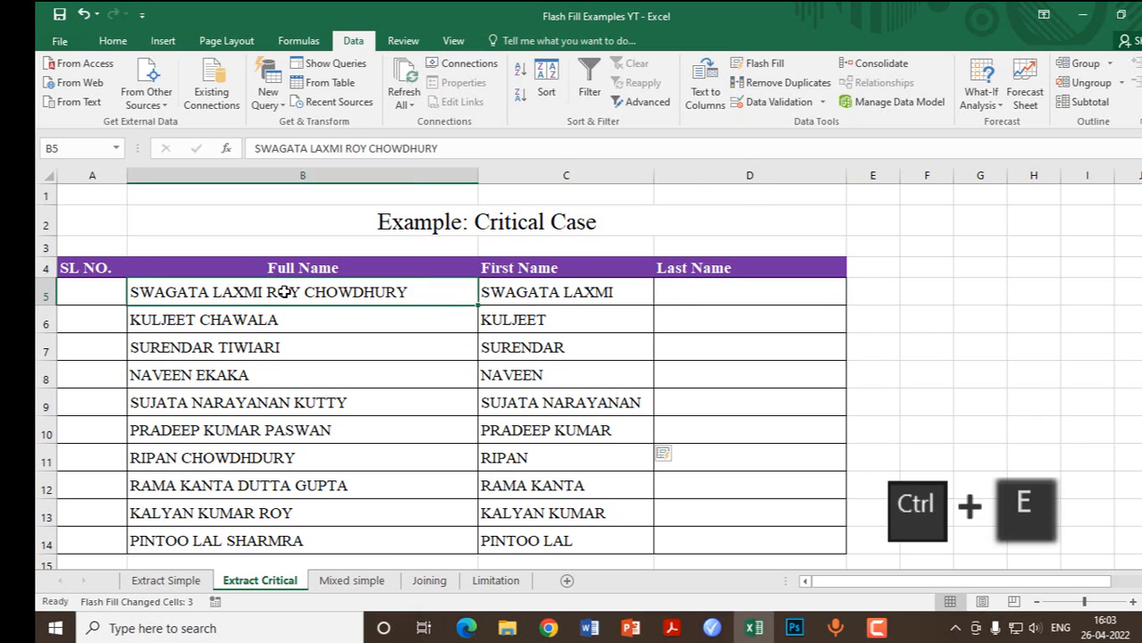
left_click(345, 148)
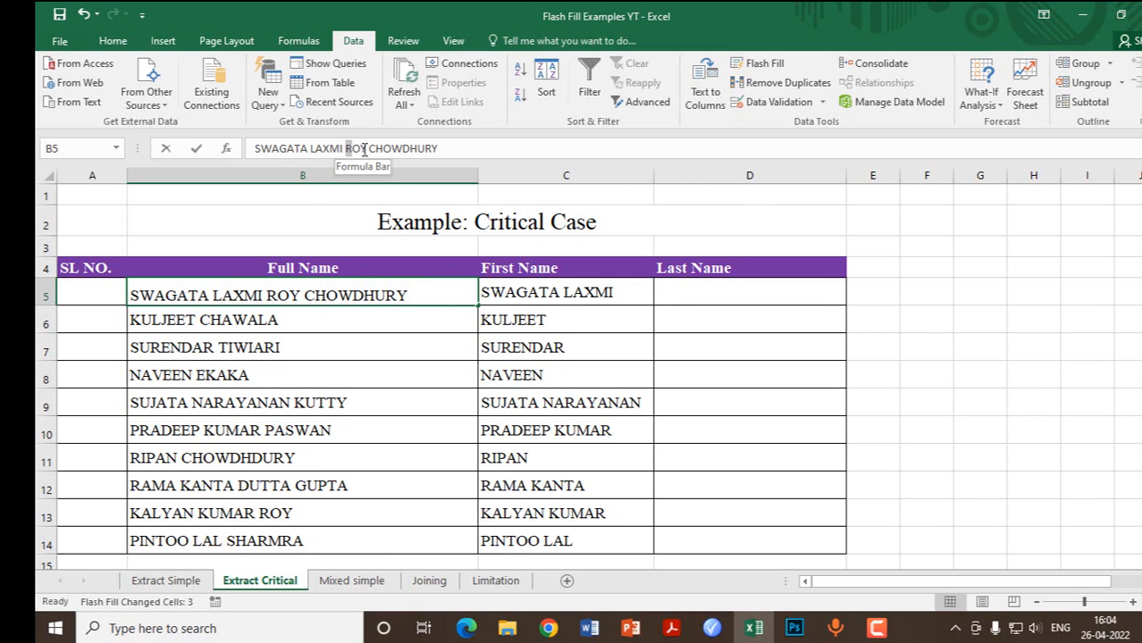
left_click_drag(364, 149, 449, 148)
key("ctrl+c")
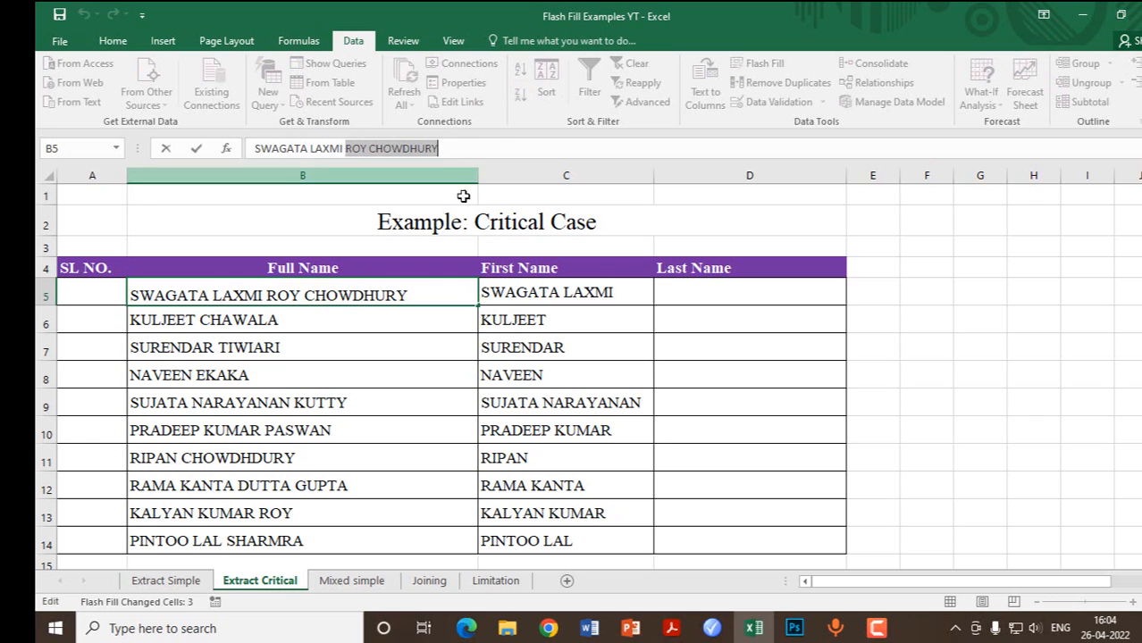
left_click(708, 296)
key("ctrl+v")
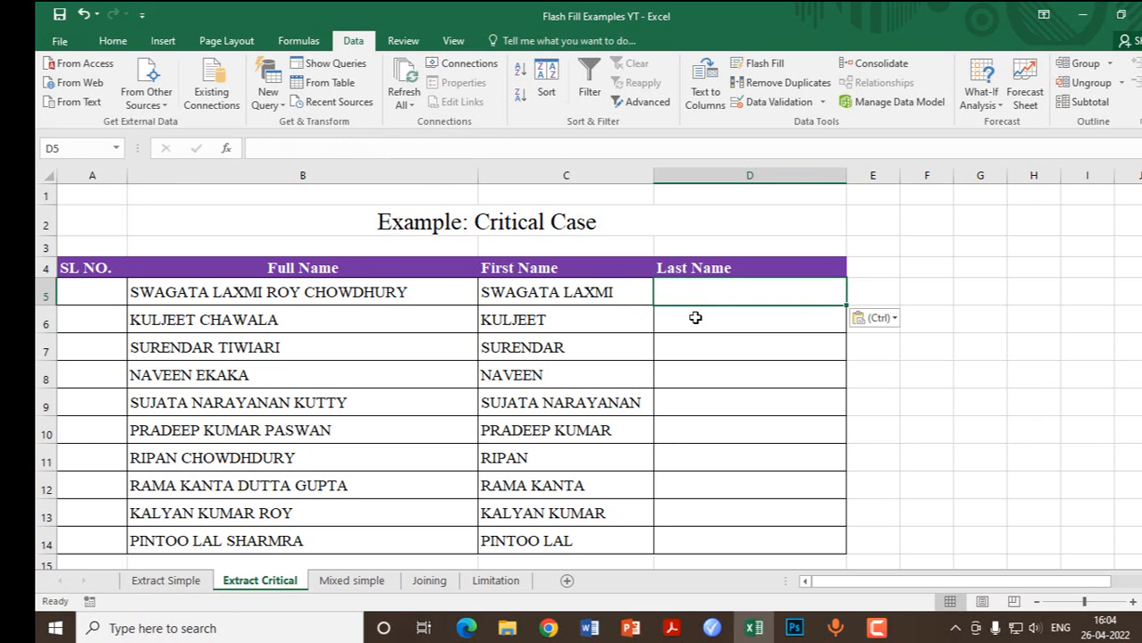
key("Return")
- Copy the surname from B6 into D6 and Flash Fill the rest of the Last Name column from D7
left_click(271, 320)
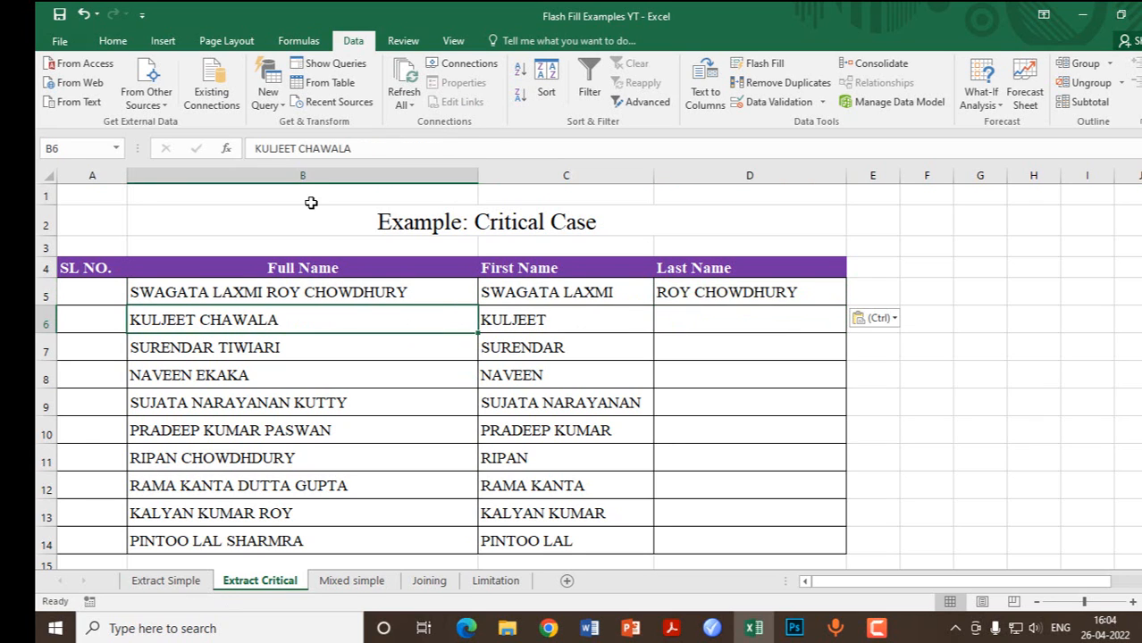
left_click_drag(299, 149, 369, 150)
key("ctrl+c")
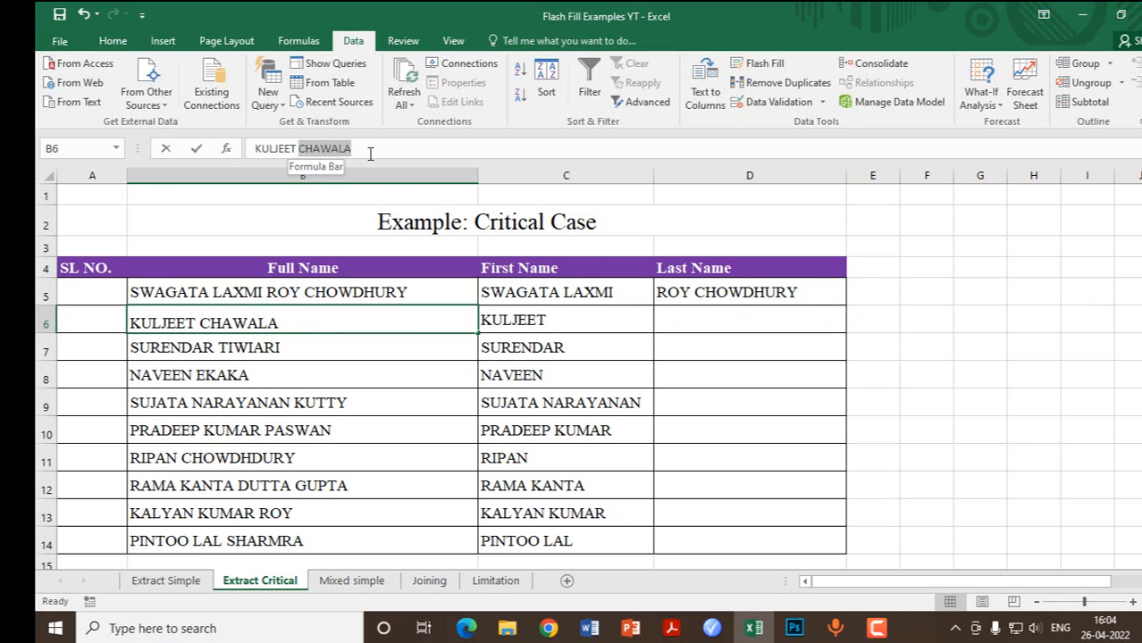
left_click(712, 327)
key("ctrl+v")
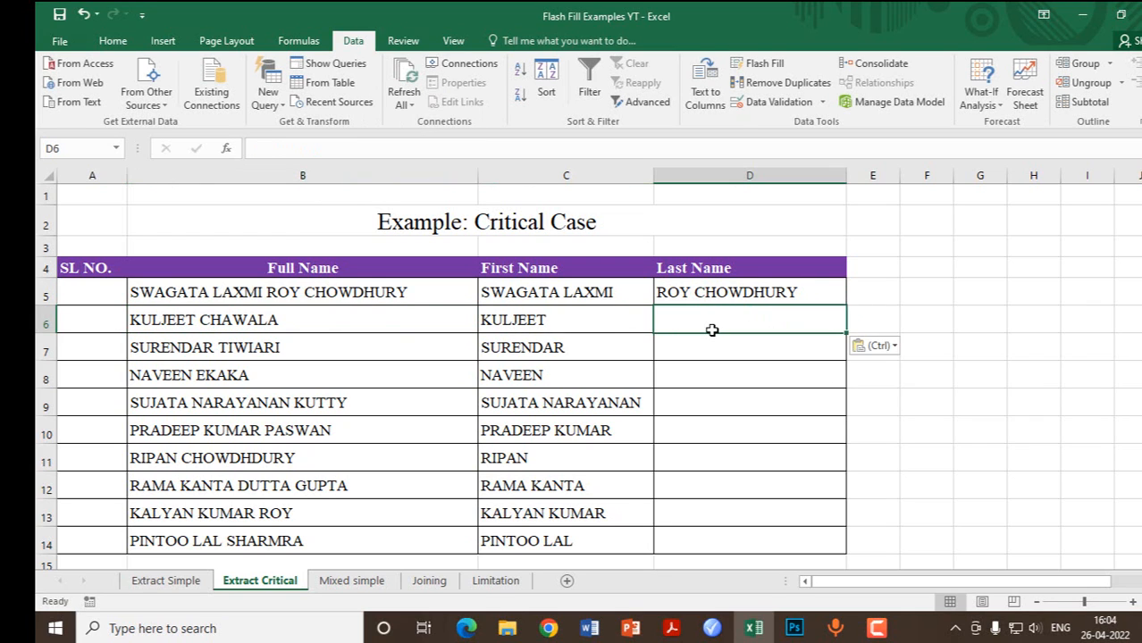
left_click(702, 350)
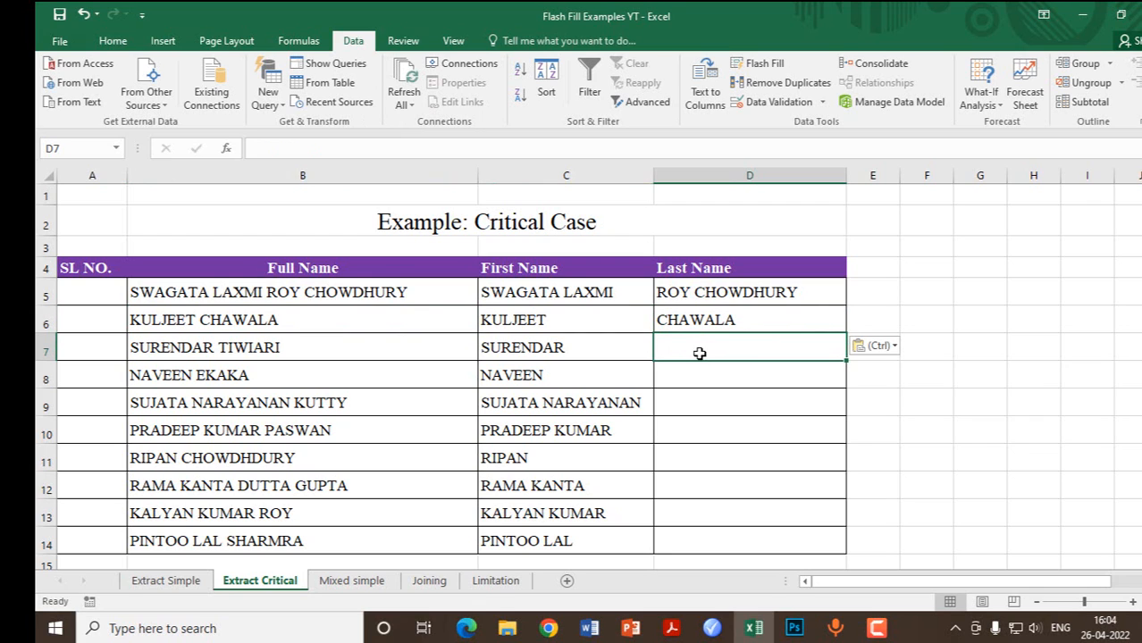
key("ctrl+e")
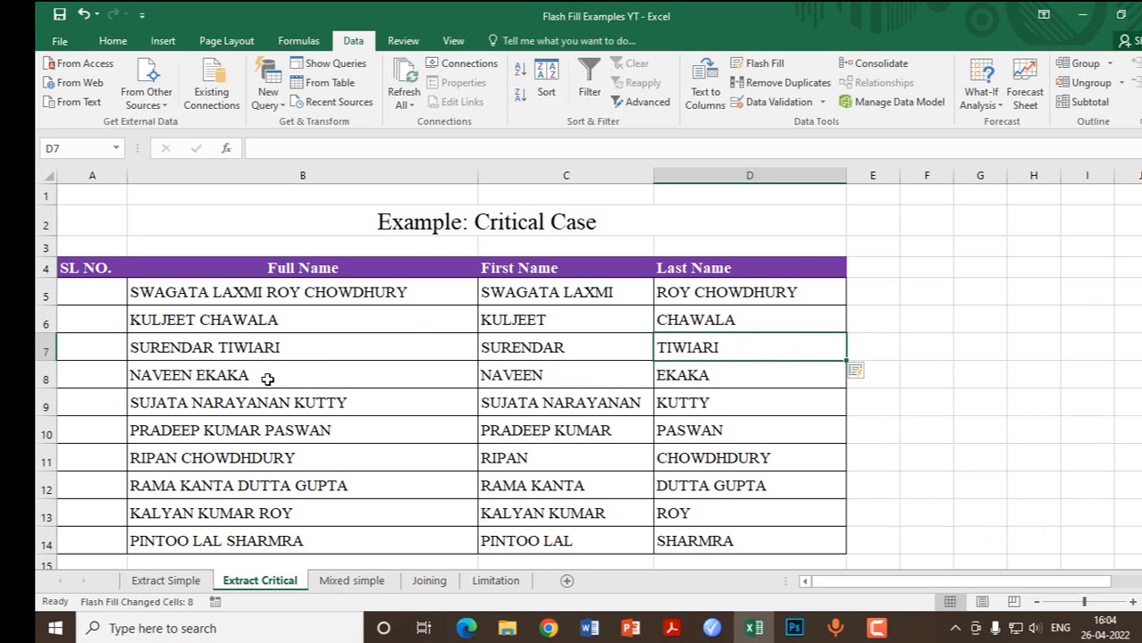
- On the Mixed simple sheet, enter 2 in D4 and Flash Fill the rest of the Roll column from D5
left_click(314, 487)
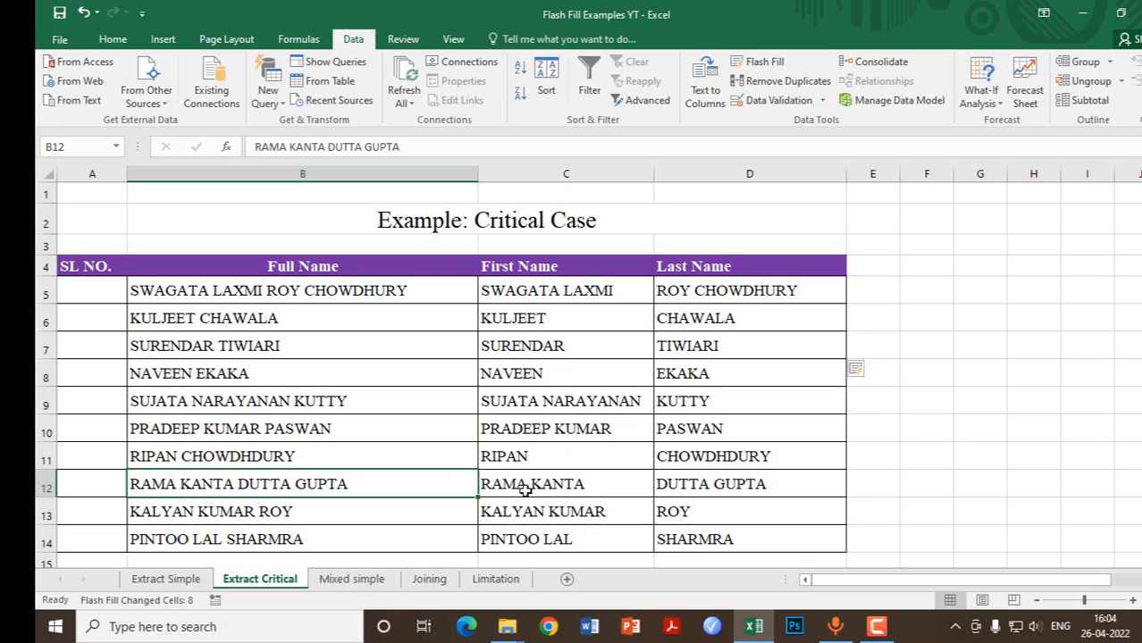
left_click(373, 583)
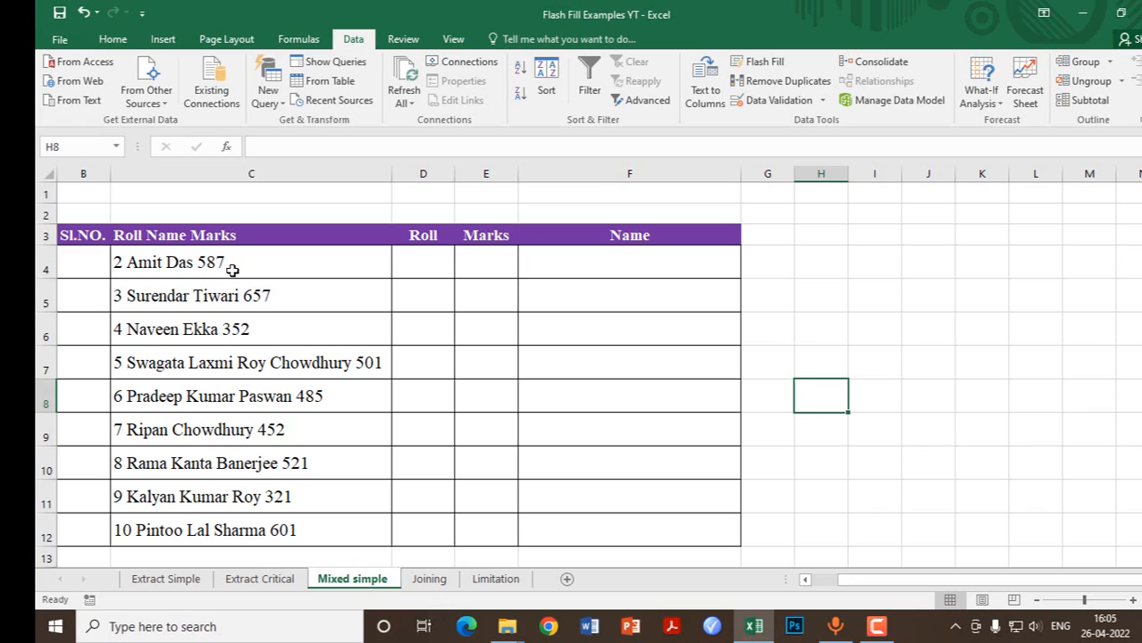
left_click(133, 262)
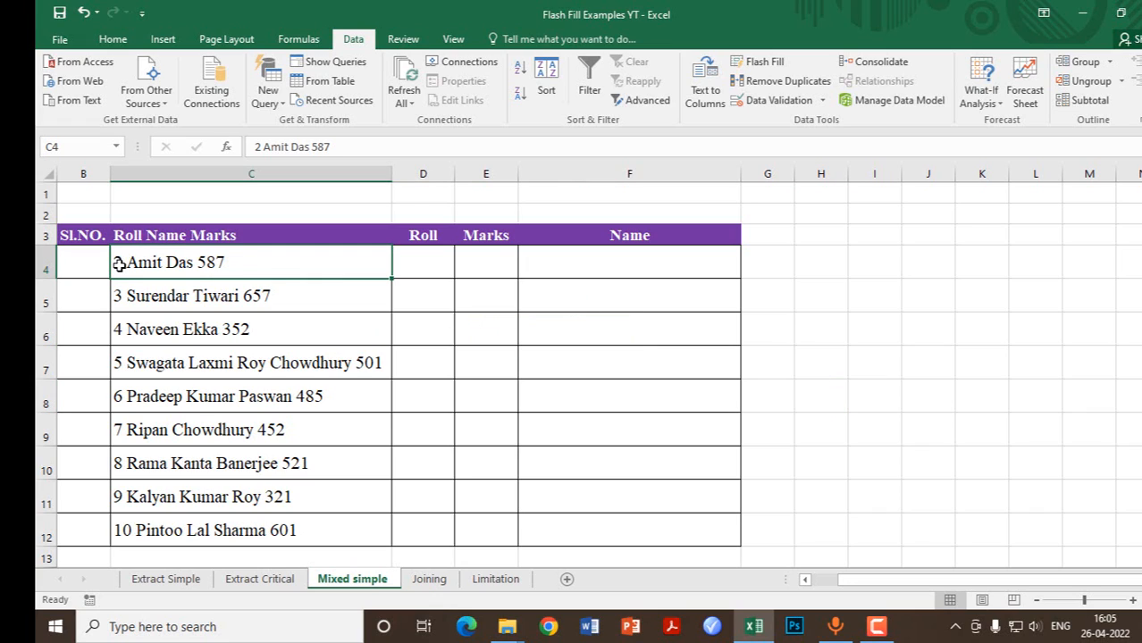
left_click(419, 270)
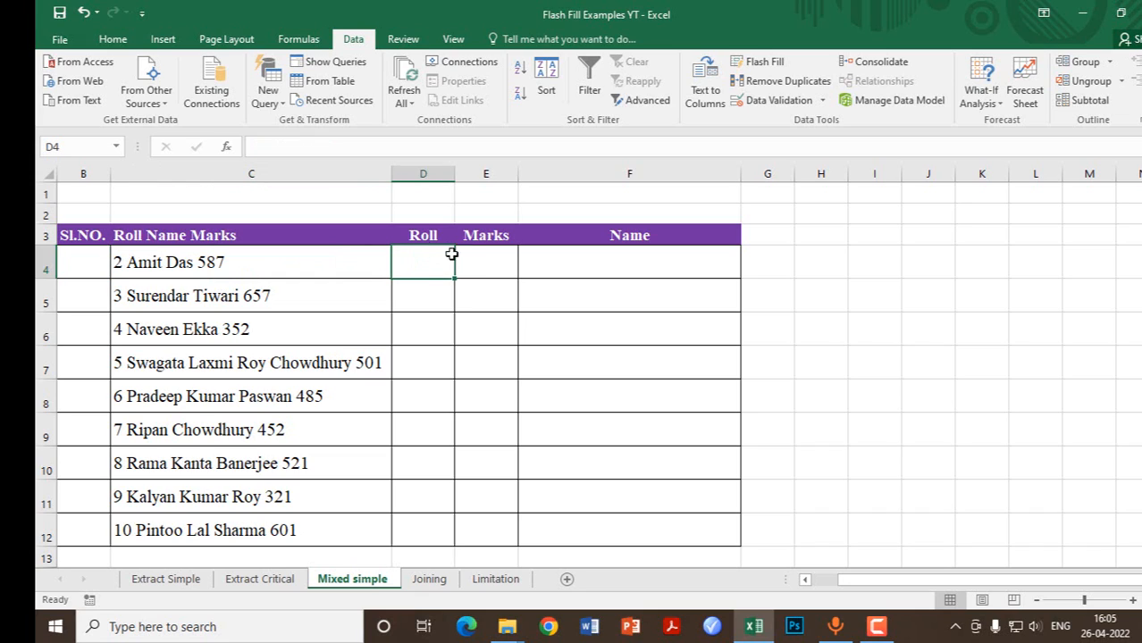
left_click(499, 272)
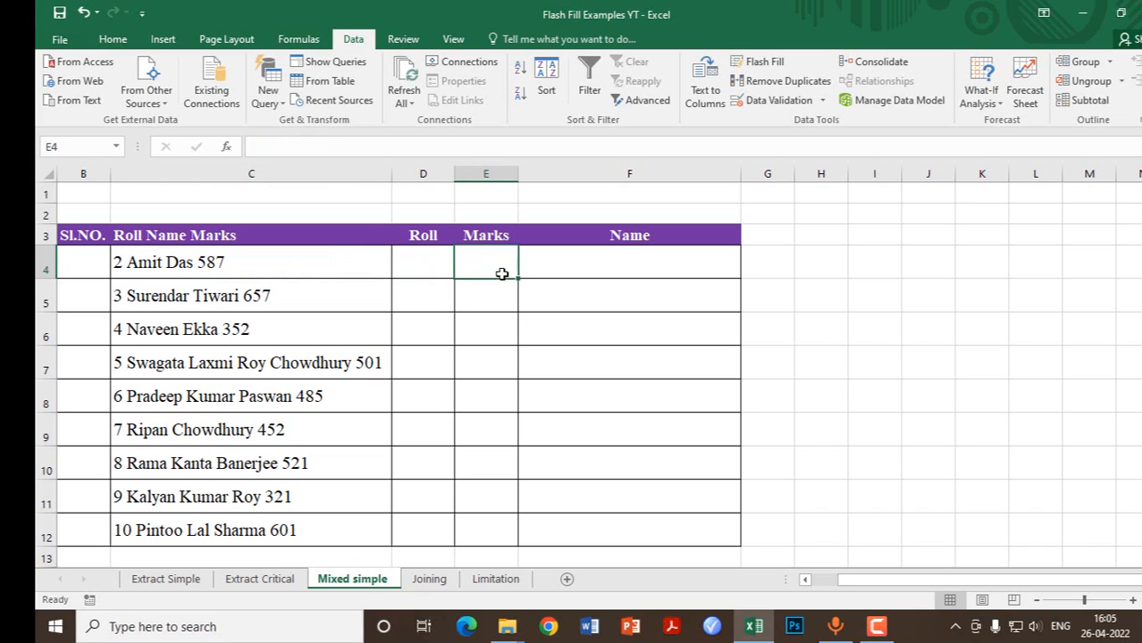
left_click(572, 267)
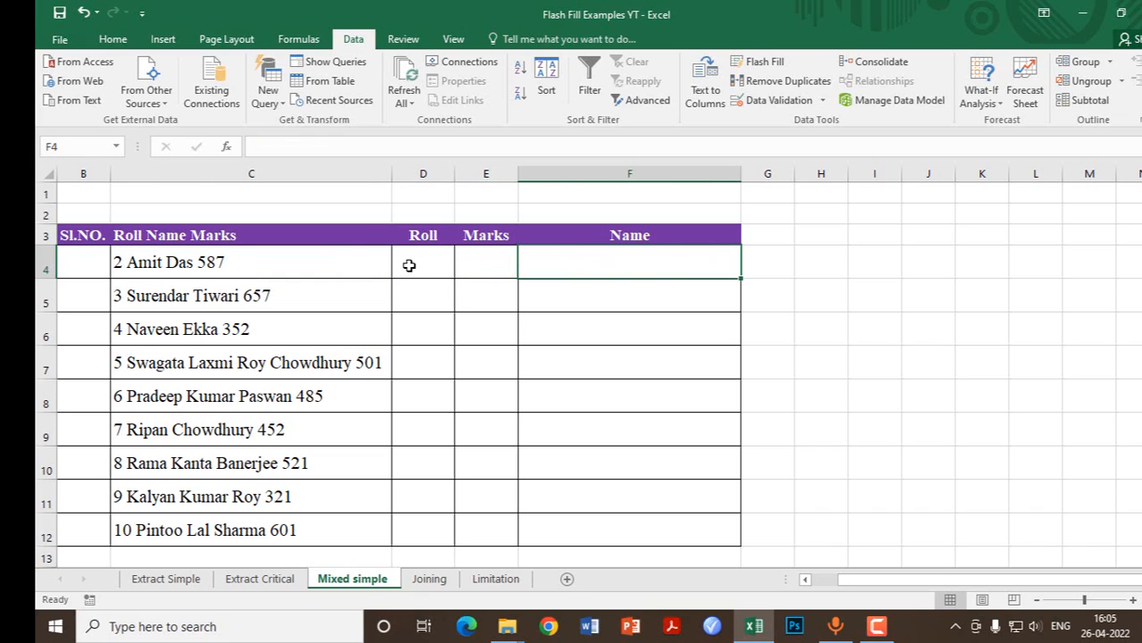
left_click(411, 268)
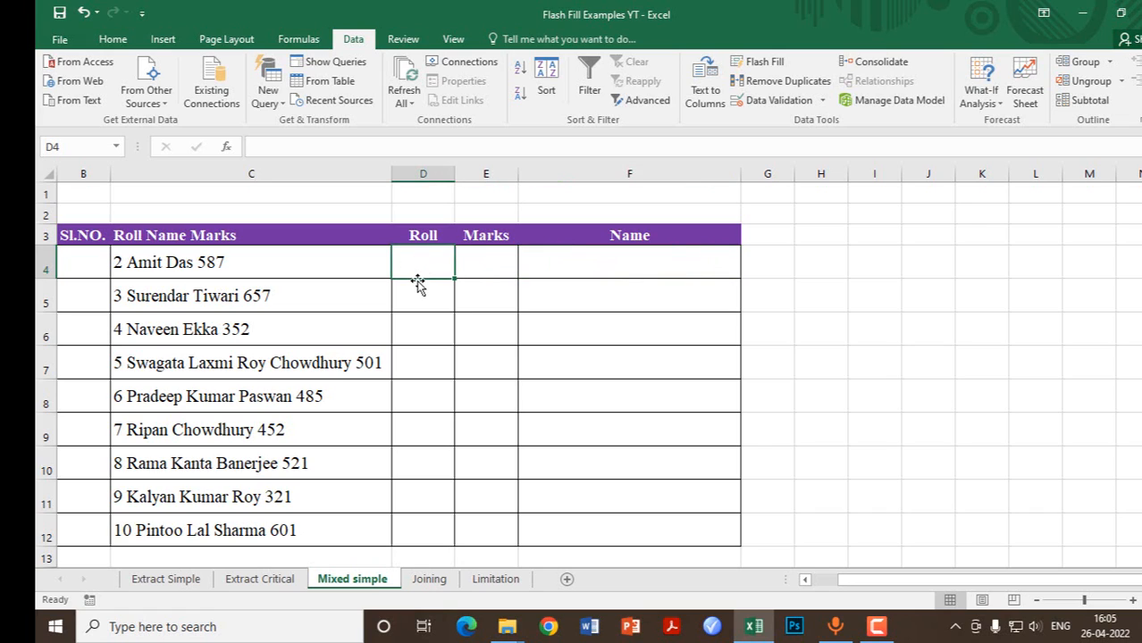
type("2")
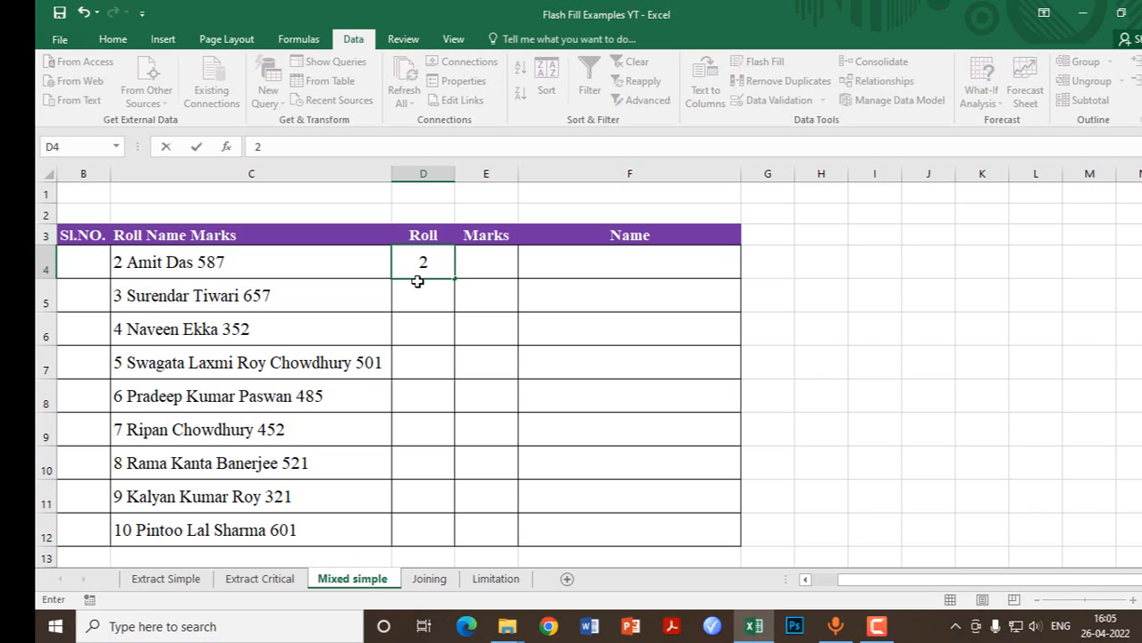
key("Return")
key("ctrl+e")
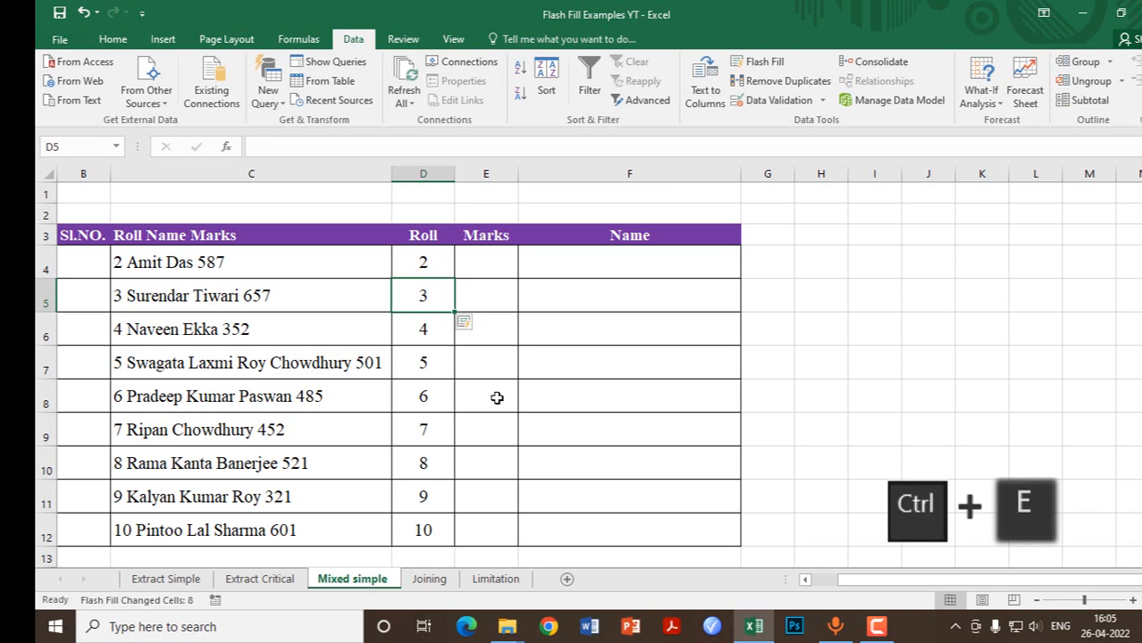
- Enter 587 in E4 and Flash Fill the rest of the Marks column from E5
left_click(481, 266)
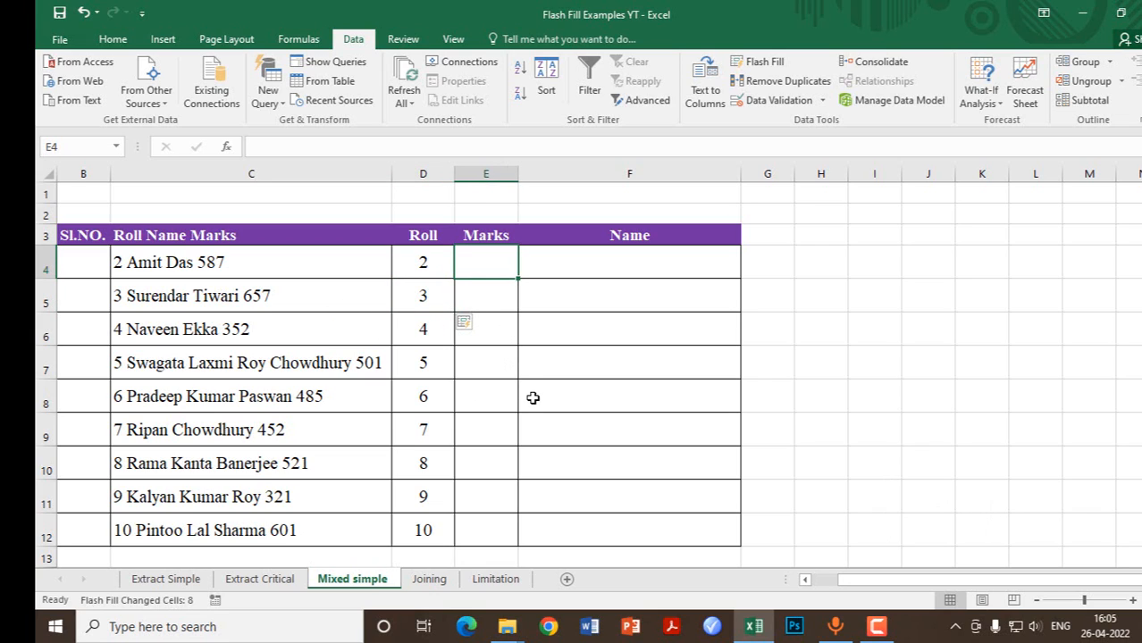
type("587")
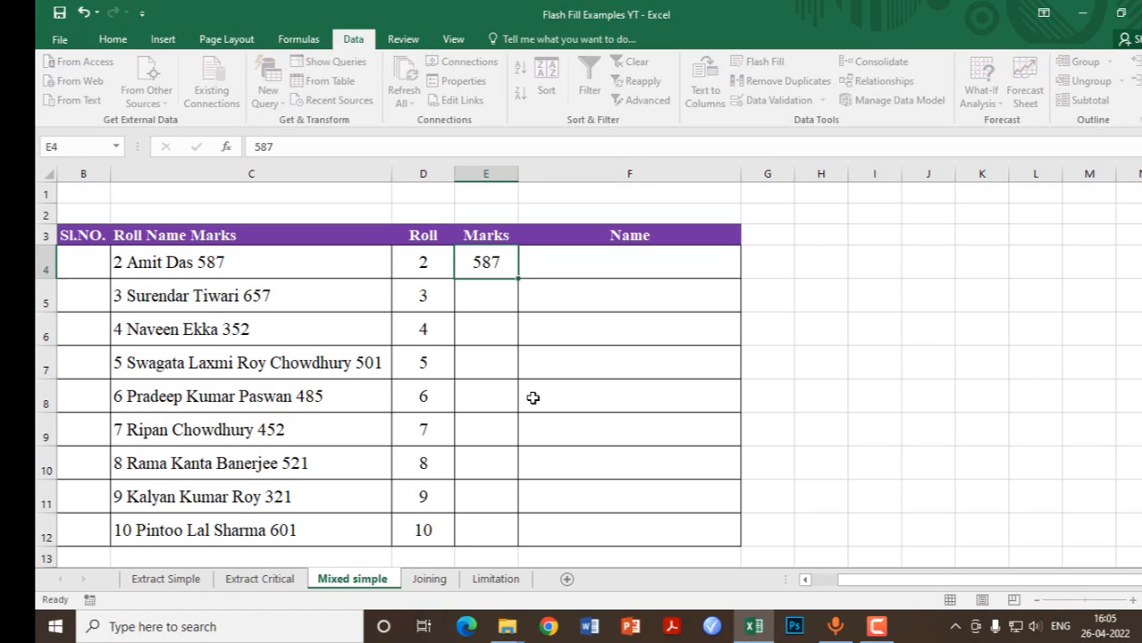
key("Return")
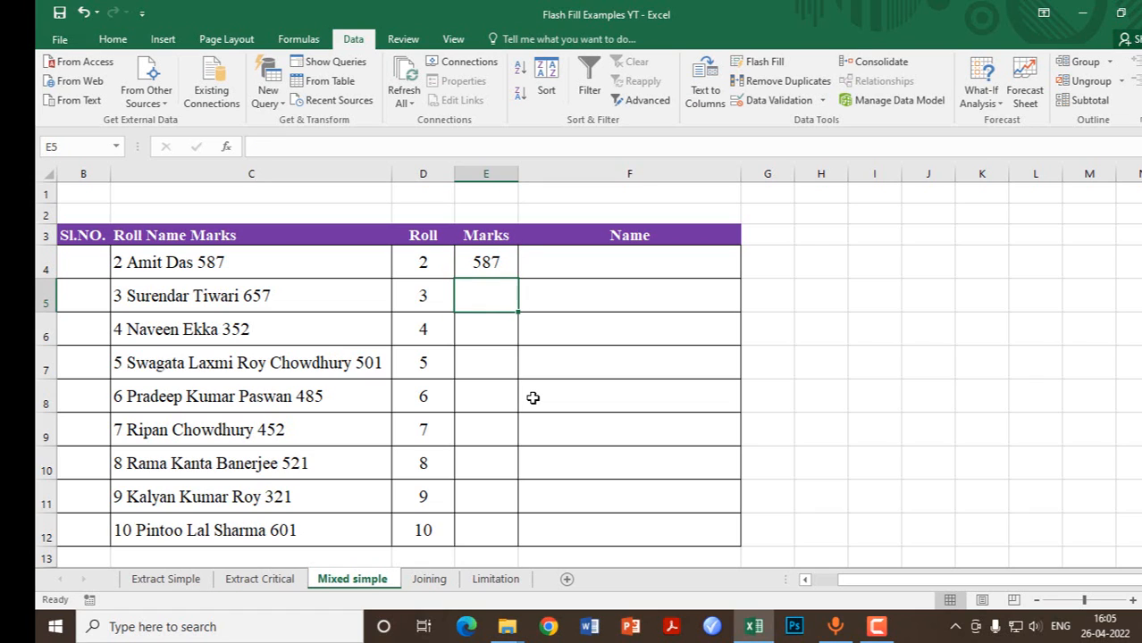
key("ctrl+e")
- Enter the full name from the first record in F4 and Flash Fill the rest of the Name column from F5
left_click(593, 265)
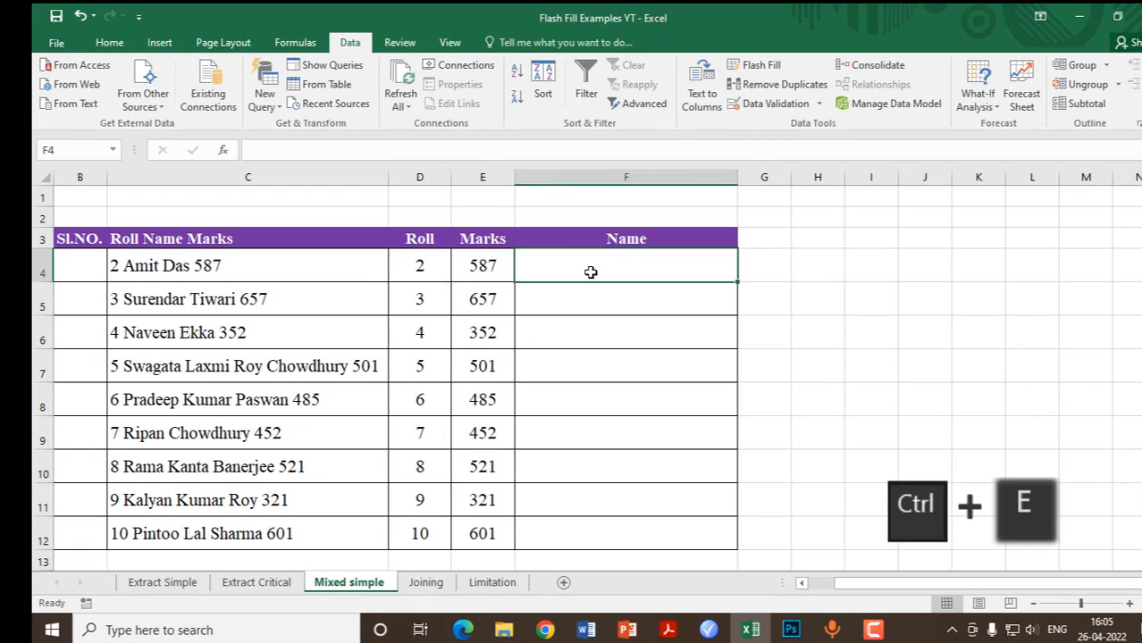
type("Amit")
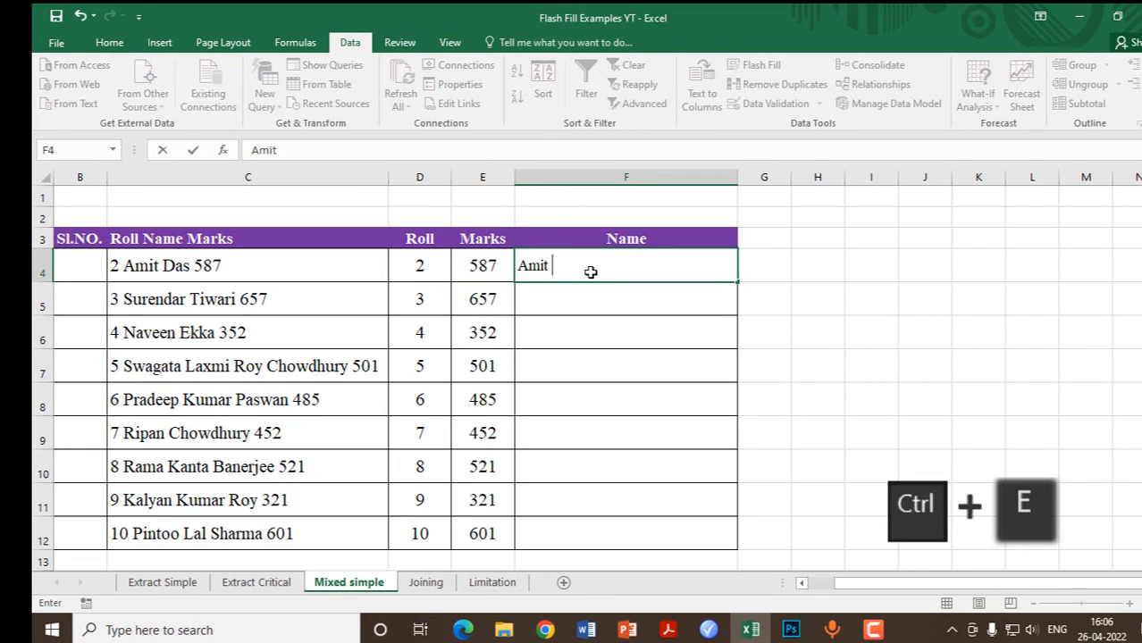
type(" Das")
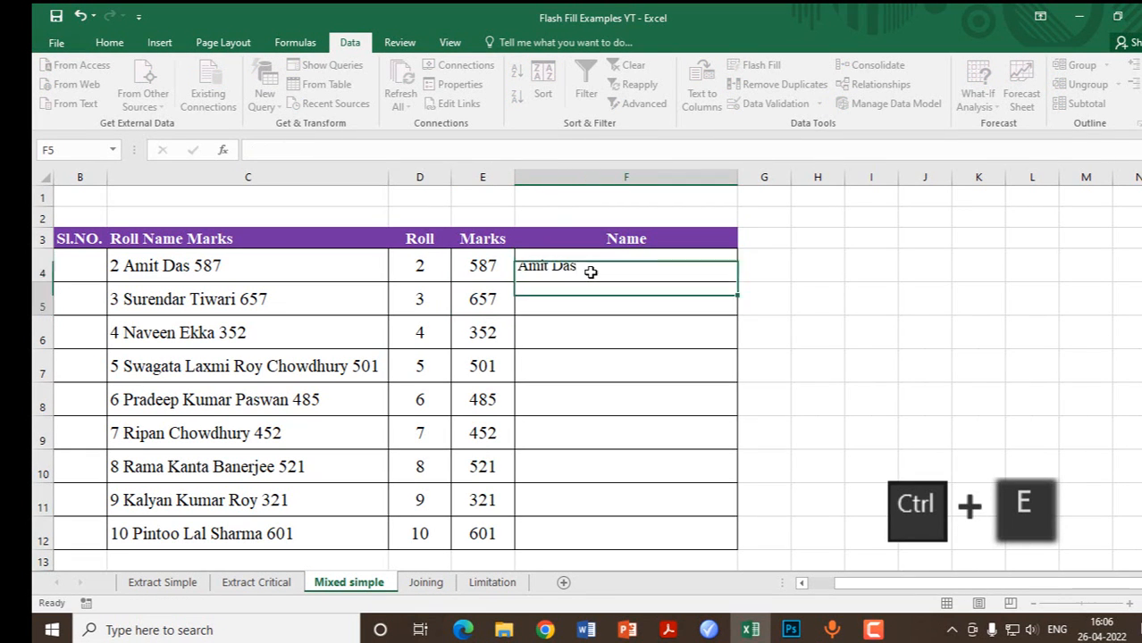
key("Return")
key("ctrl+e")
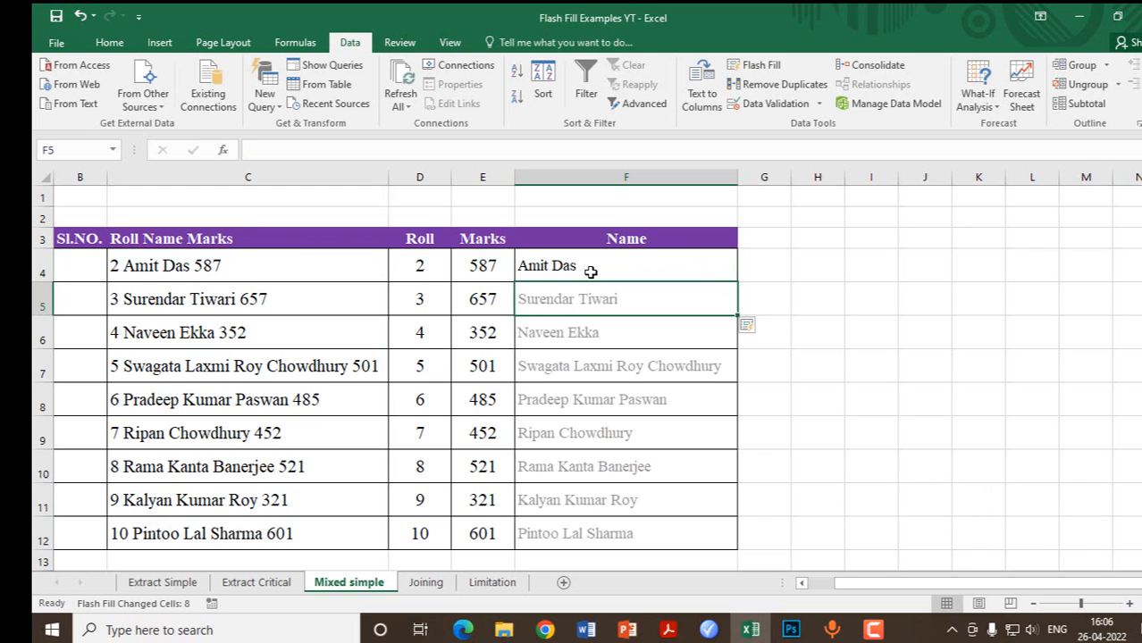
key("Down")
key("Down")
key("Down")
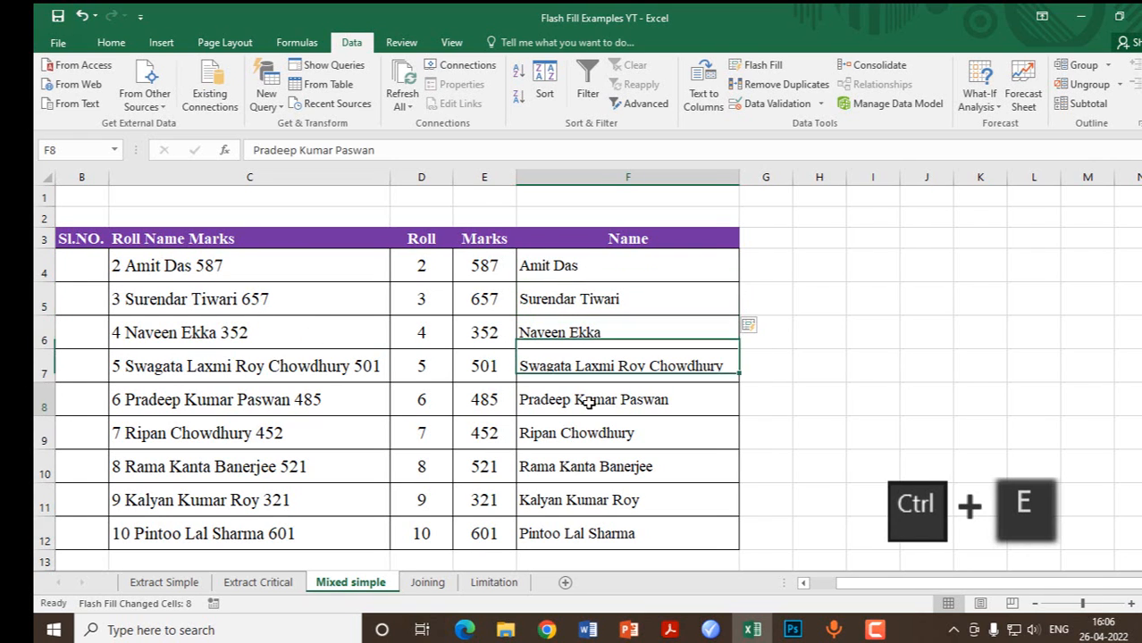
key("Down")
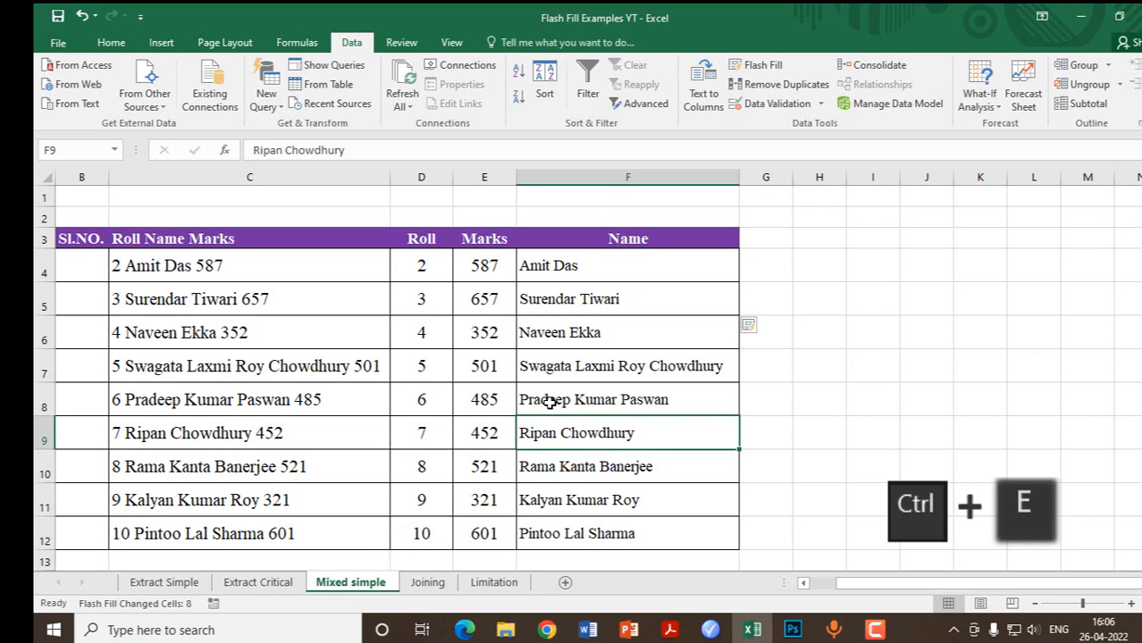
- On the Joining sheet, copy the name text in B3 into E3 under Name/ Designation /Department
left_click(442, 585)
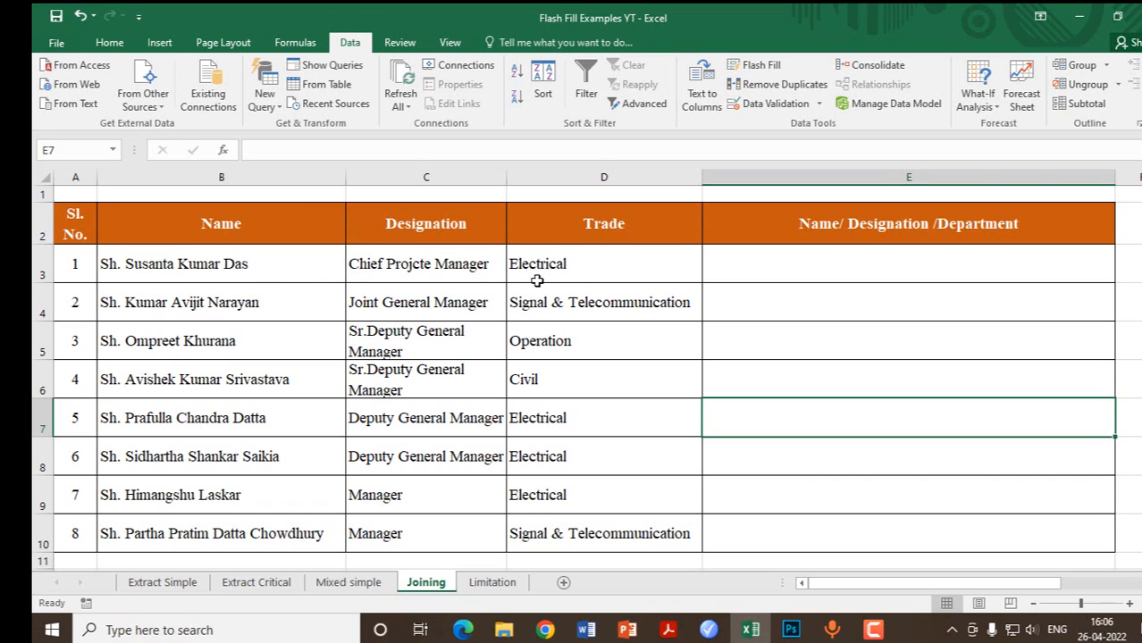
left_click(820, 228)
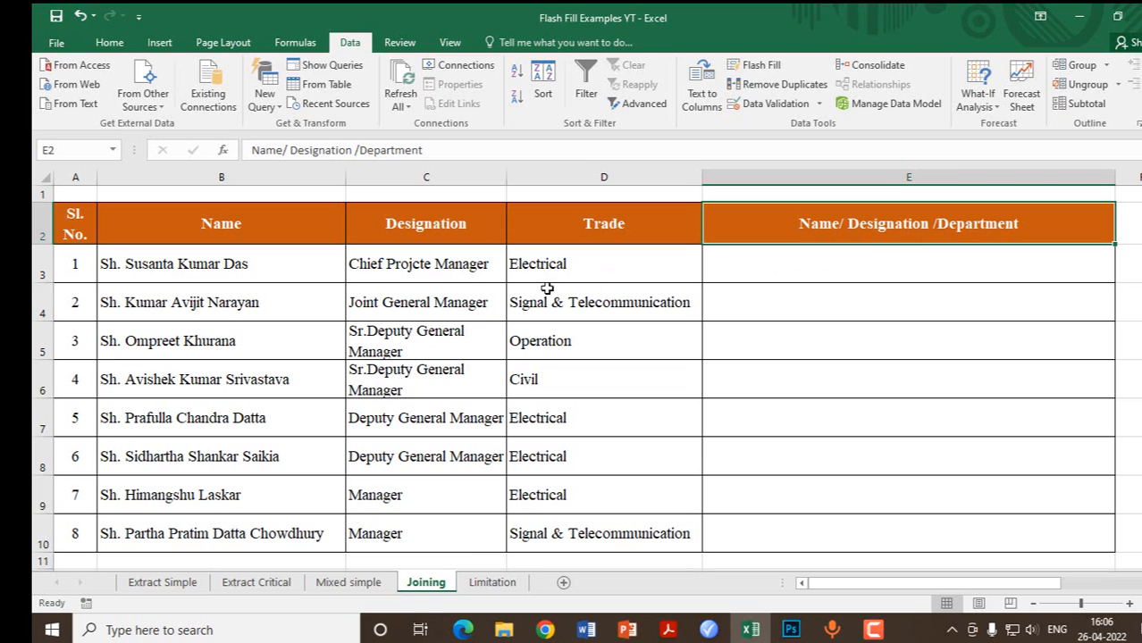
left_click(747, 270)
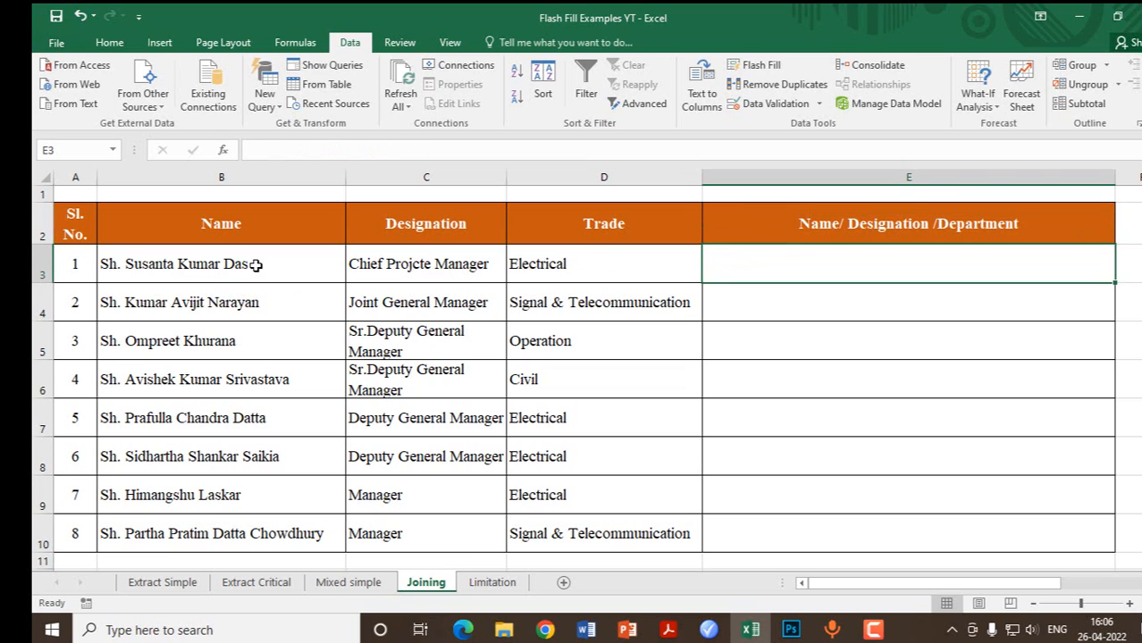
left_click(256, 265)
double_click(251, 266)
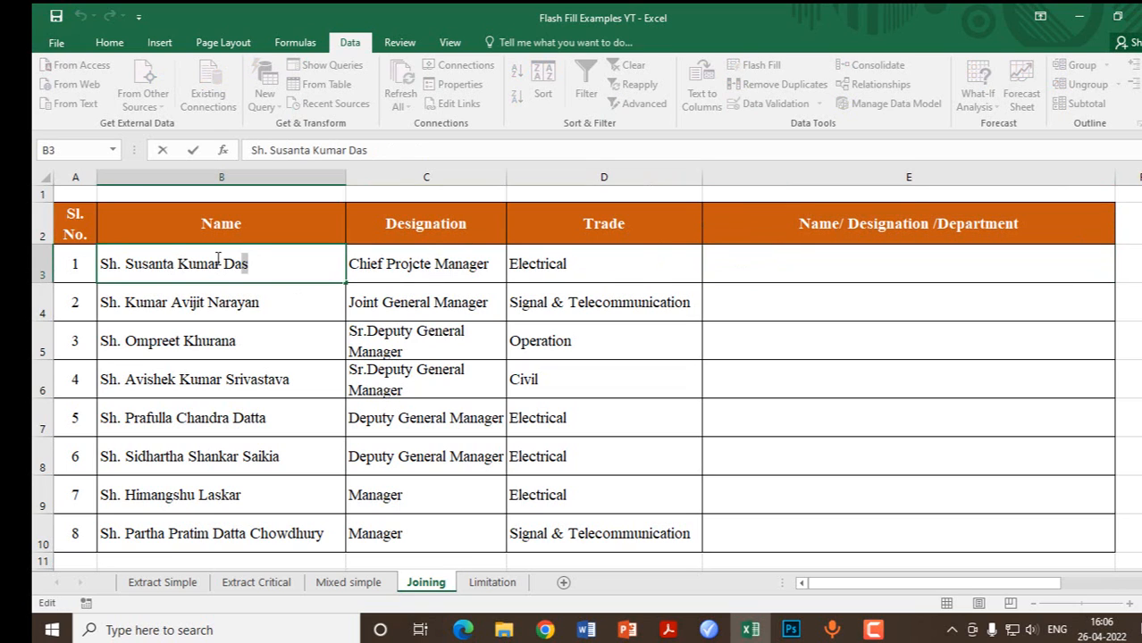
left_click_drag(248, 266, 86, 254)
key("ctrl+c")
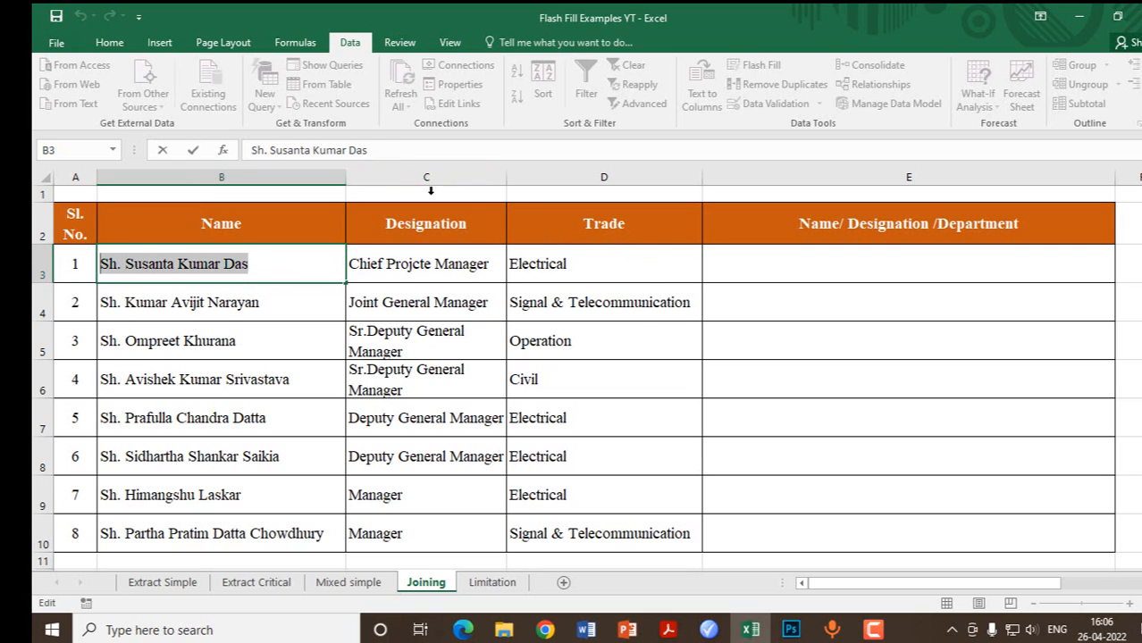
left_click(708, 263)
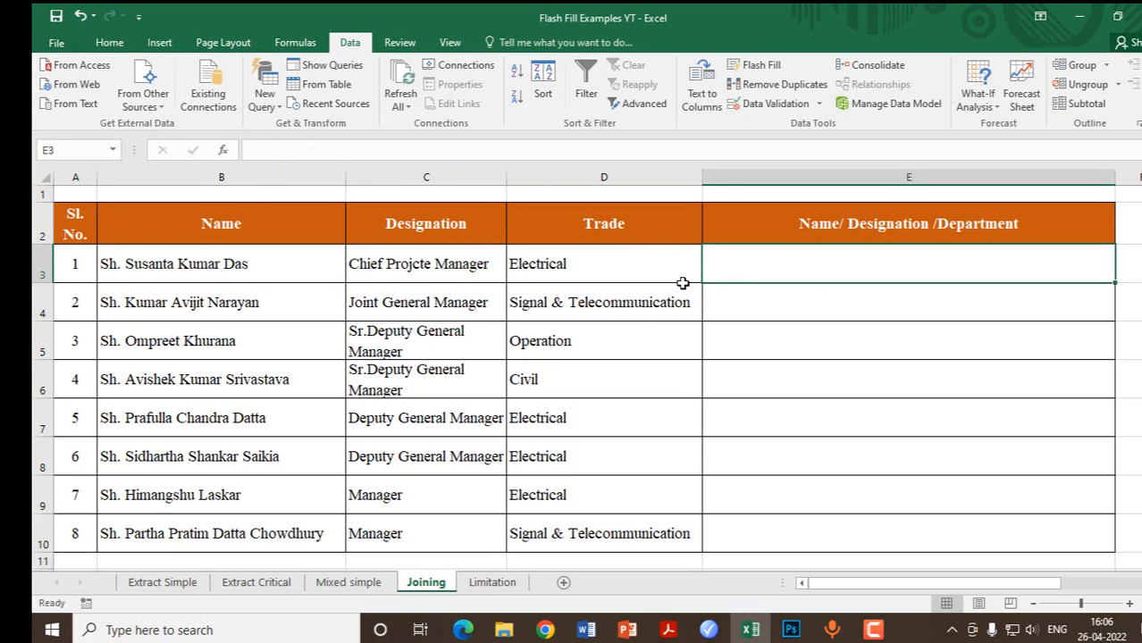
key("ctrl+v")
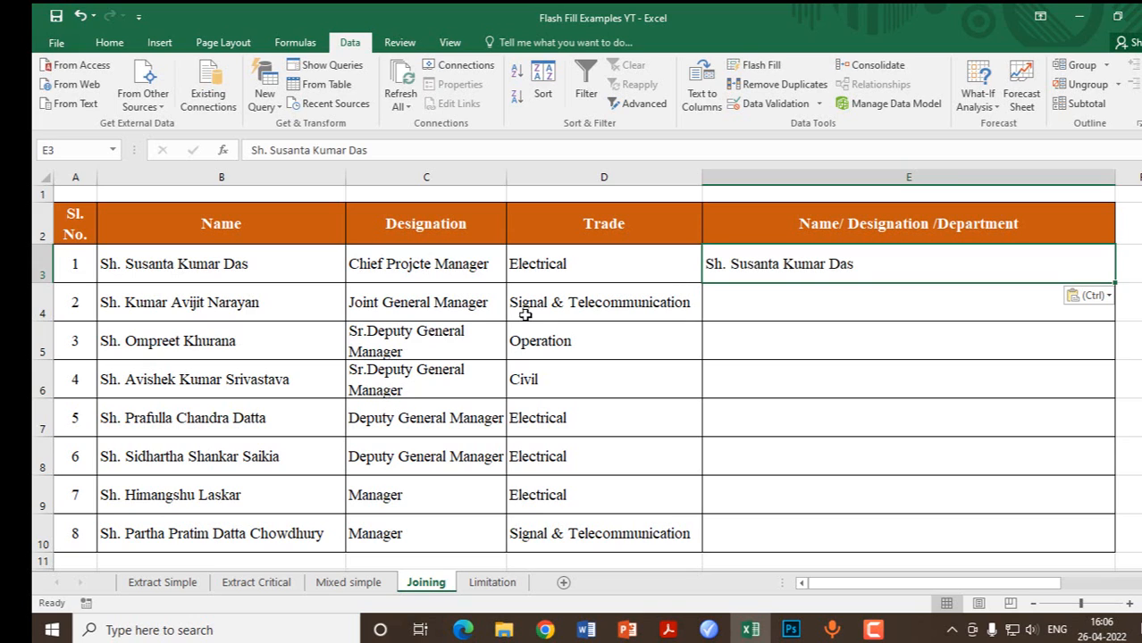
- Append a slash, the designation "Chief Projcte Manager" copied from C3, and a closing slash to the name in E3
left_click(399, 273)
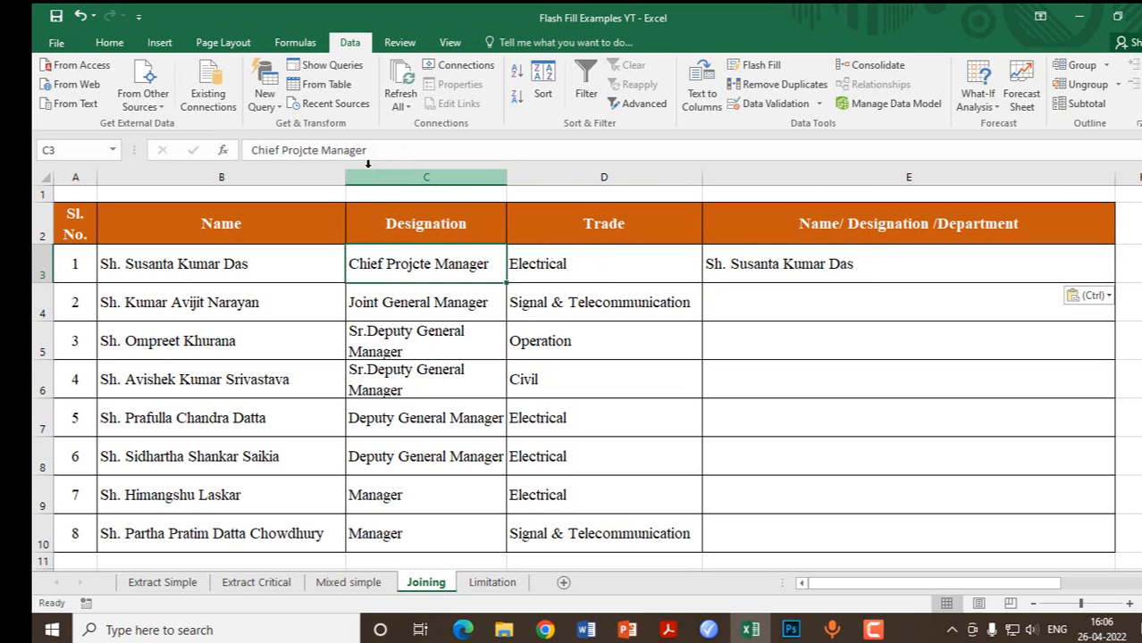
left_click_drag(376, 149, 167, 134)
key("ctrl+c")
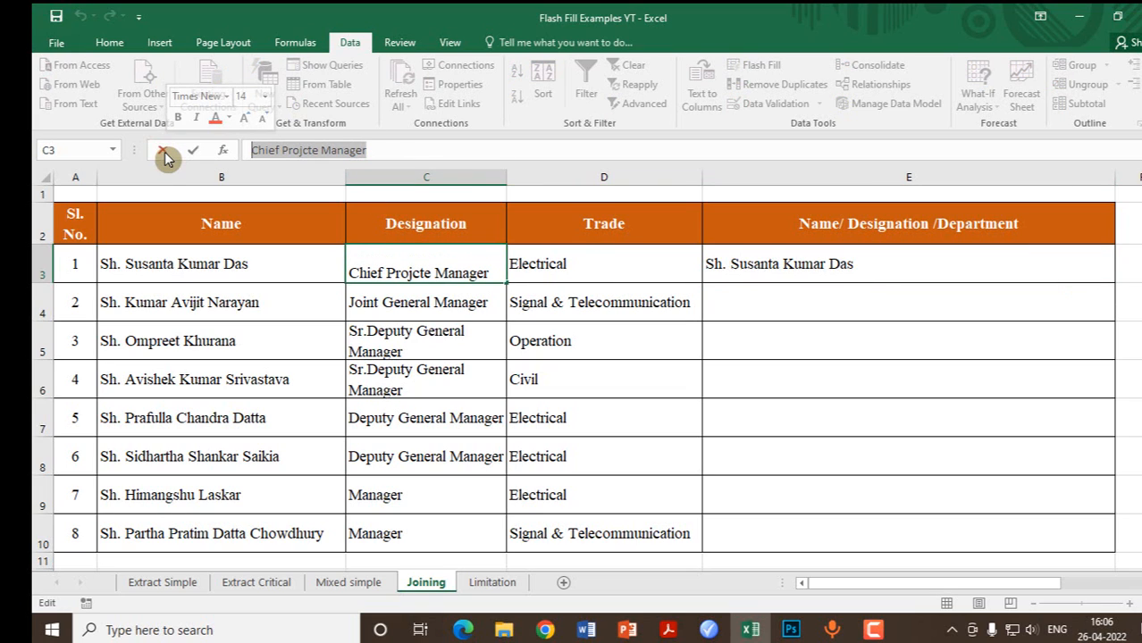
left_click(800, 268)
left_click(412, 150)
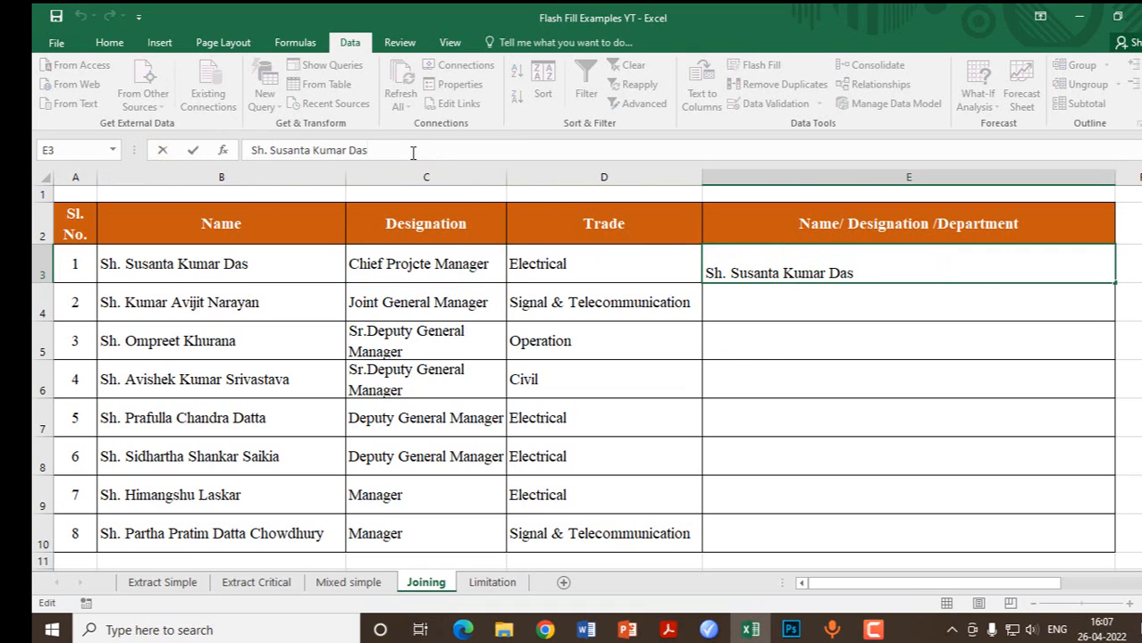
type("/")
key("ctrl+v")
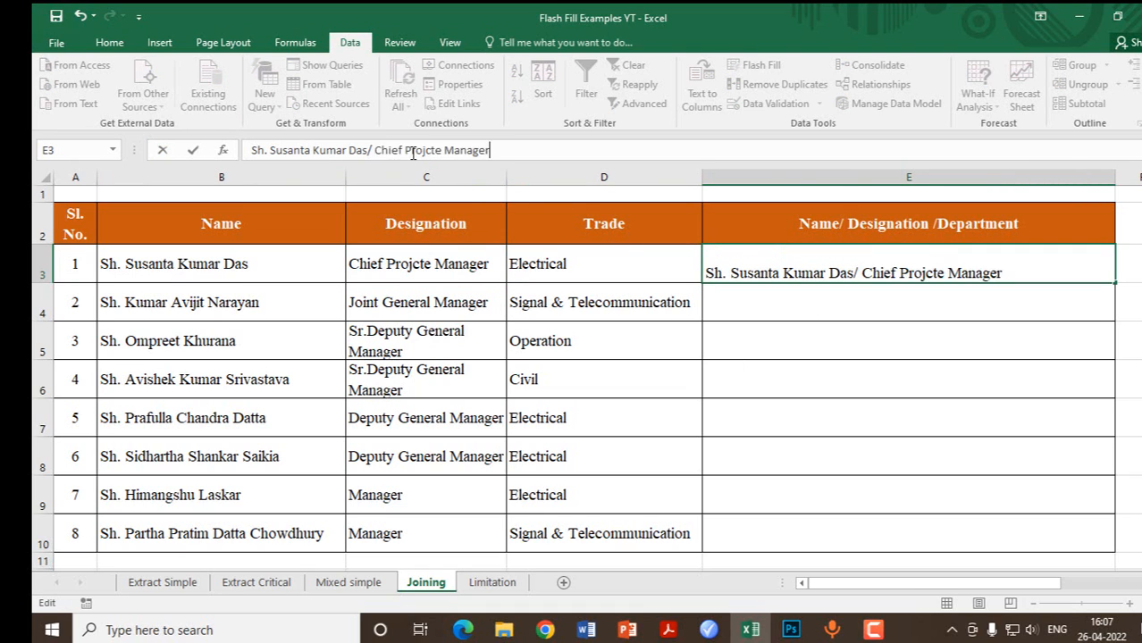
key("Return")
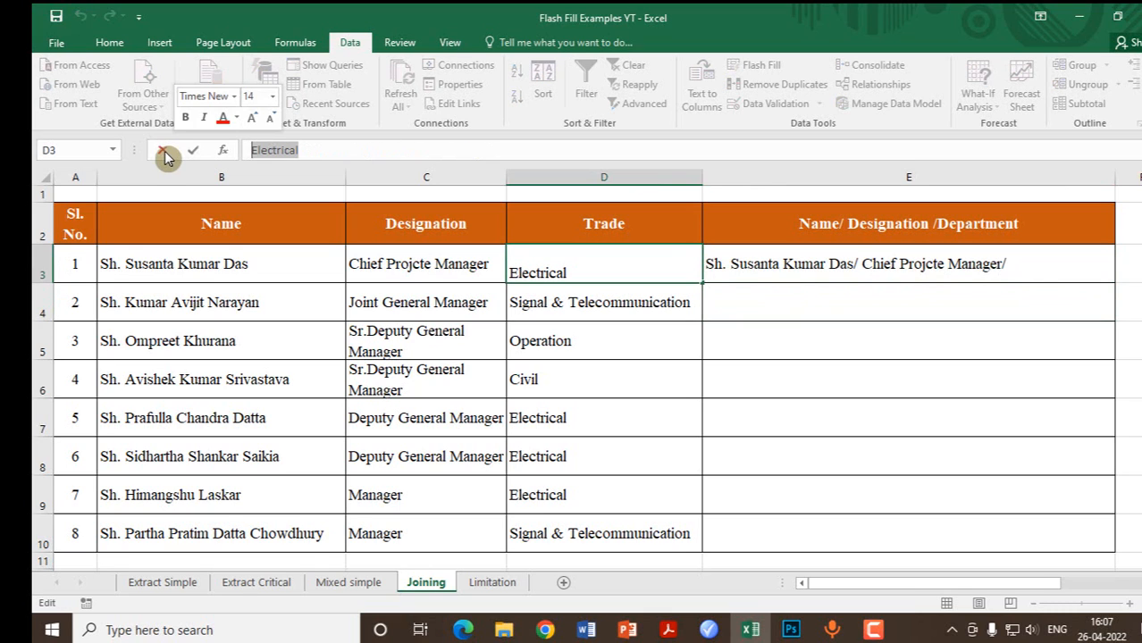
- Append the trade "Electrical" from D3 to E3 and Flash Fill the rest of the combined column from E4
key("ctrl+c")
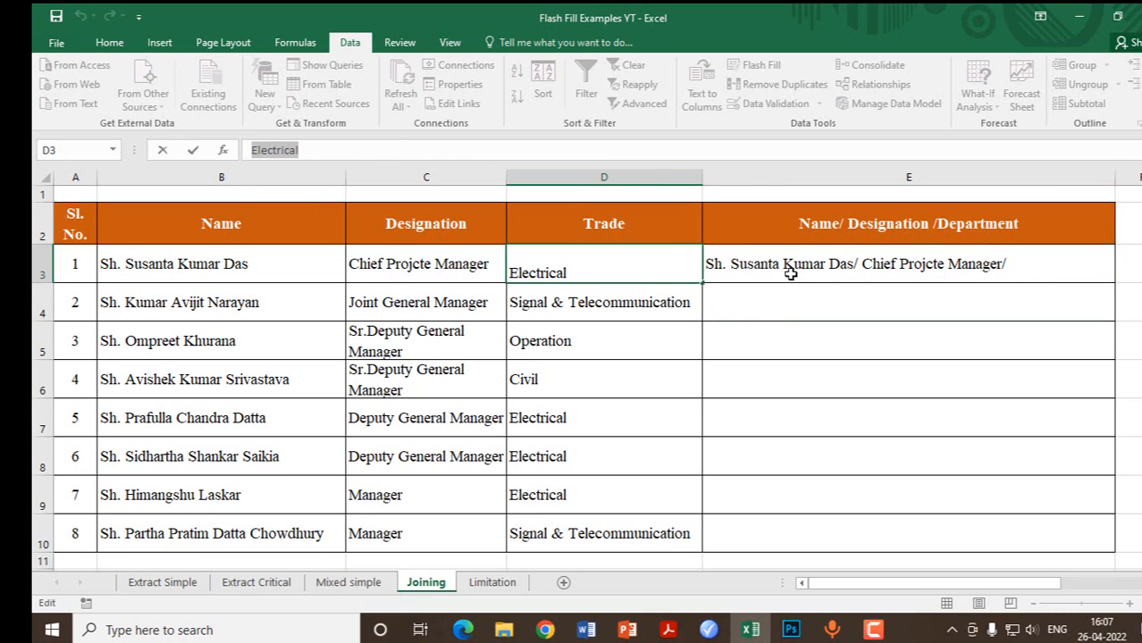
left_click(761, 270)
left_click(516, 150)
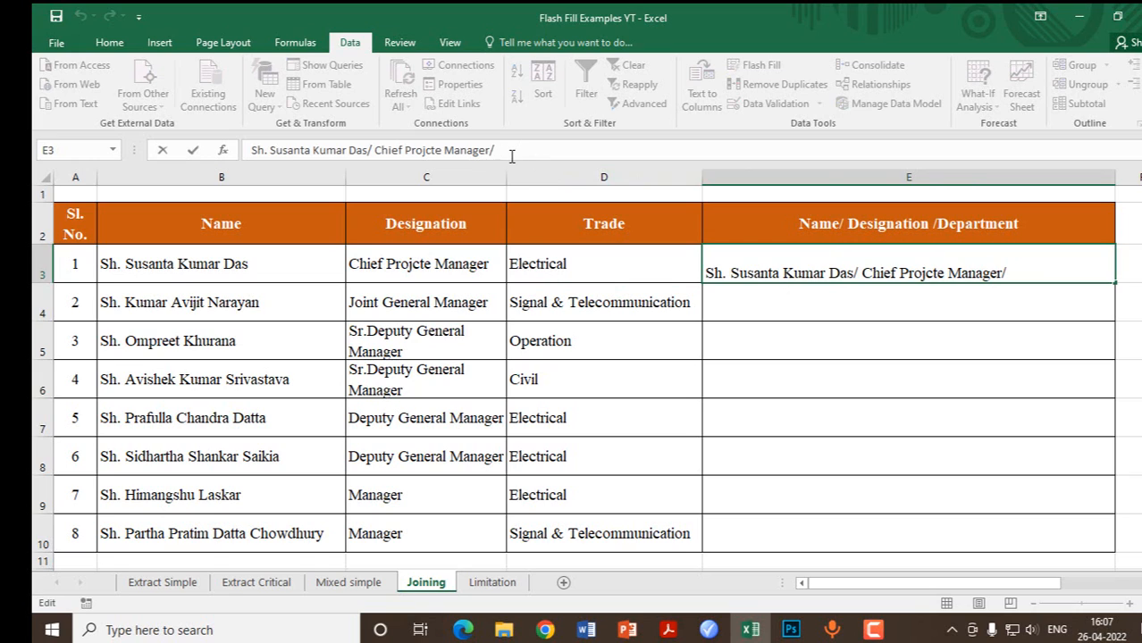
key("ctrl+v")
key("Return")
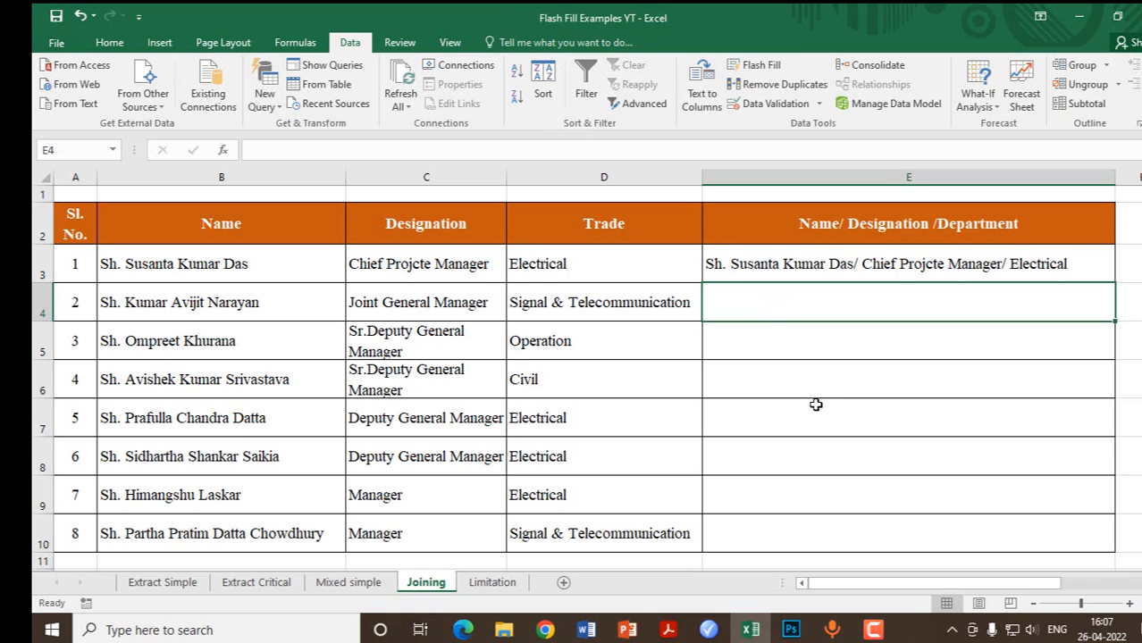
key("ctrl+e")
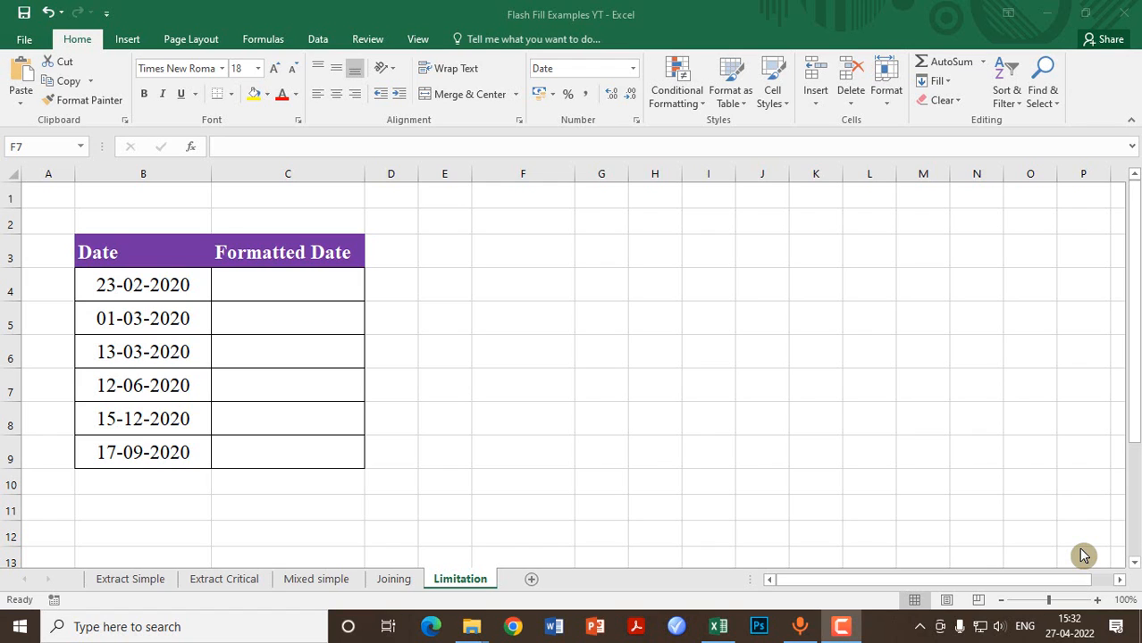
- On the Limitation sheet, enter 23-Feb-20 in C4 under Formatted Date and Flash Fill the rest of the column from C5
left_click(274, 288)
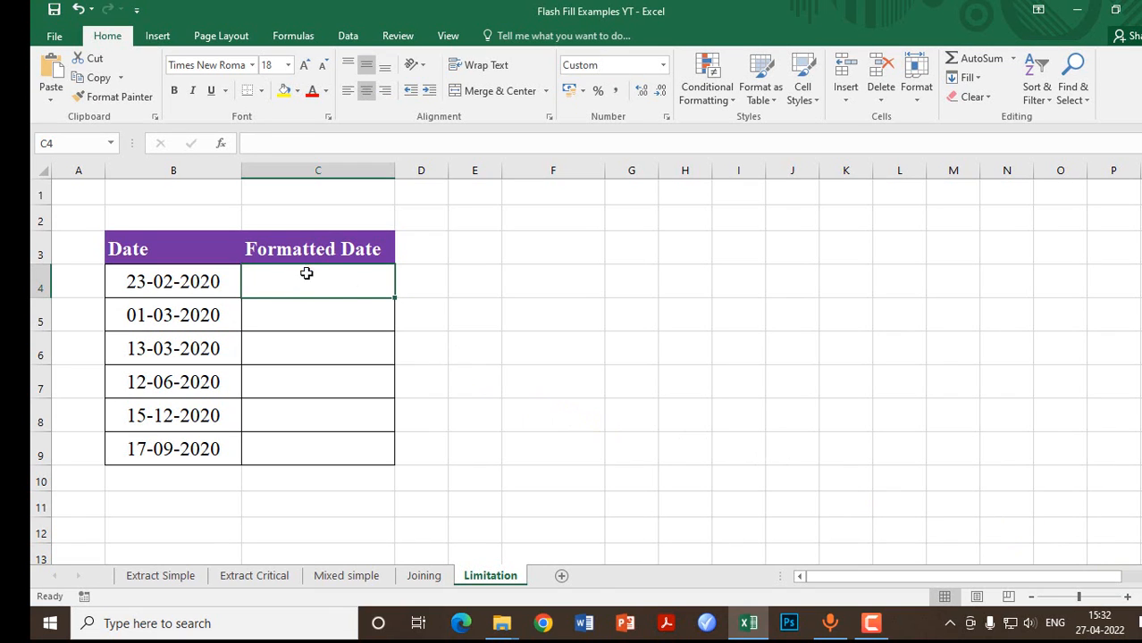
key("ctrl+v")
key("Down")
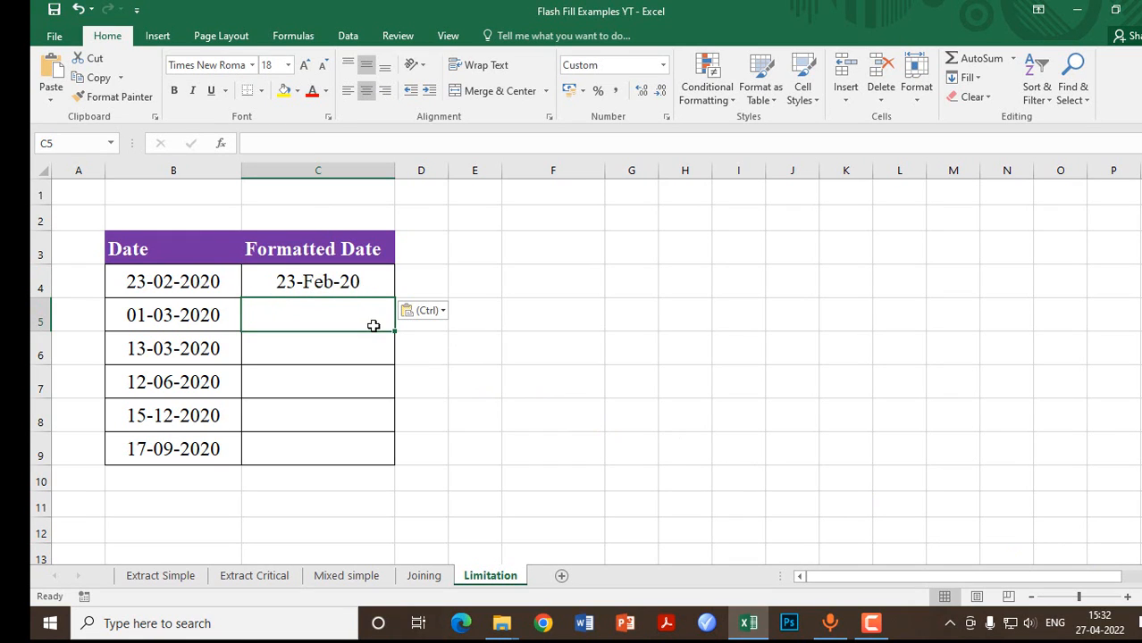
key("ctrl+e")
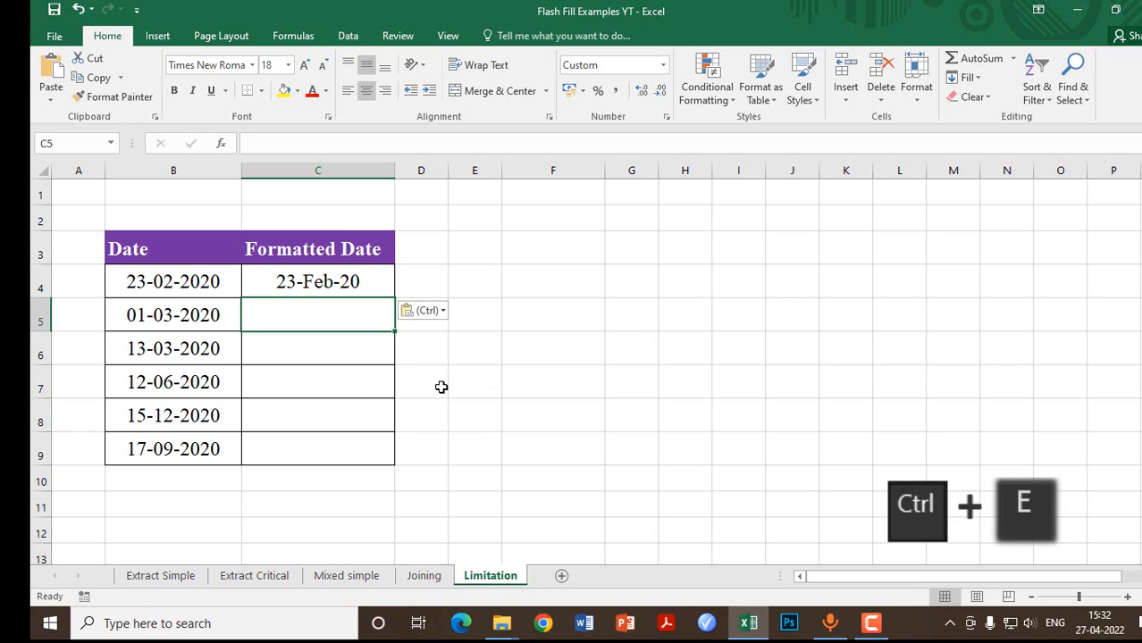
key("ctrl+e")
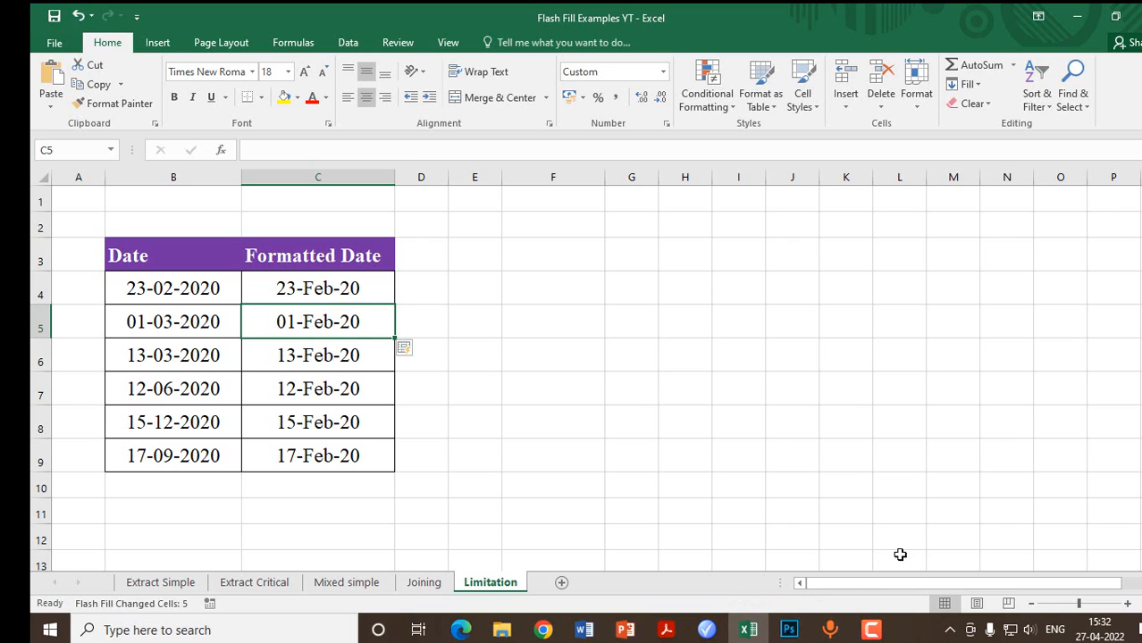
- In the advanced Excel options, turn off Automatically Flash Fill and enable it again
left_click(57, 45)
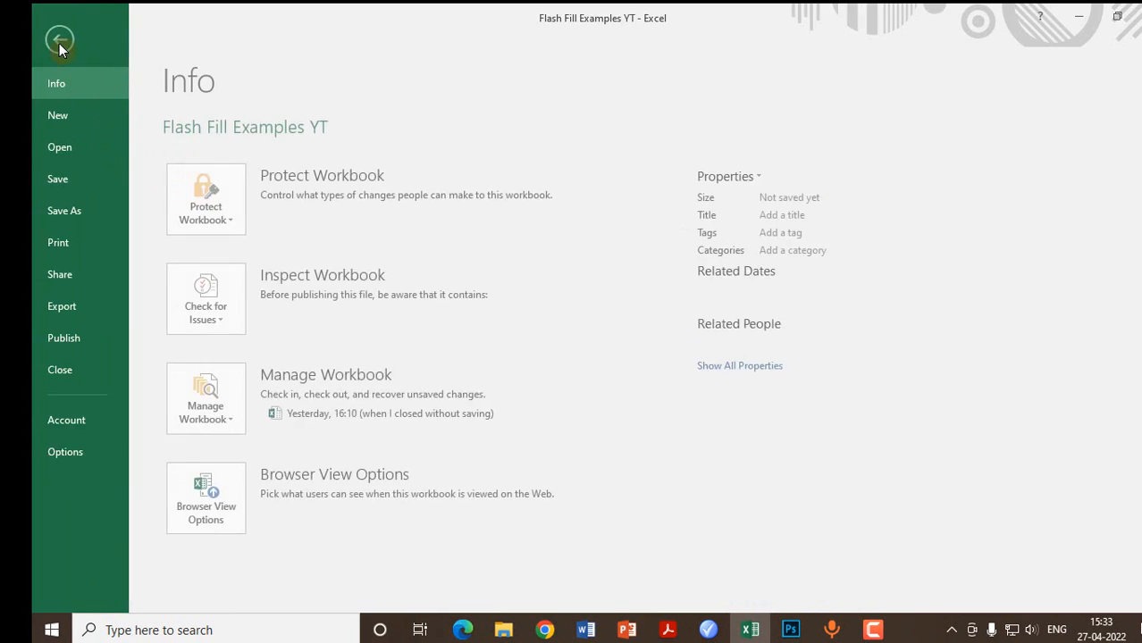
left_click(62, 454)
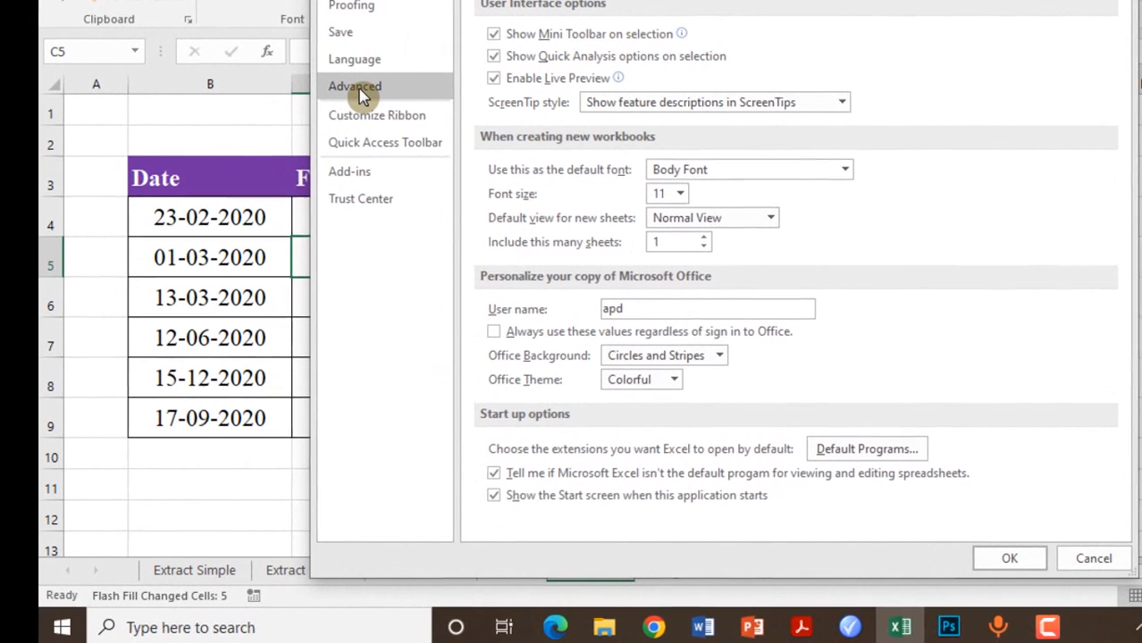
left_click(362, 92)
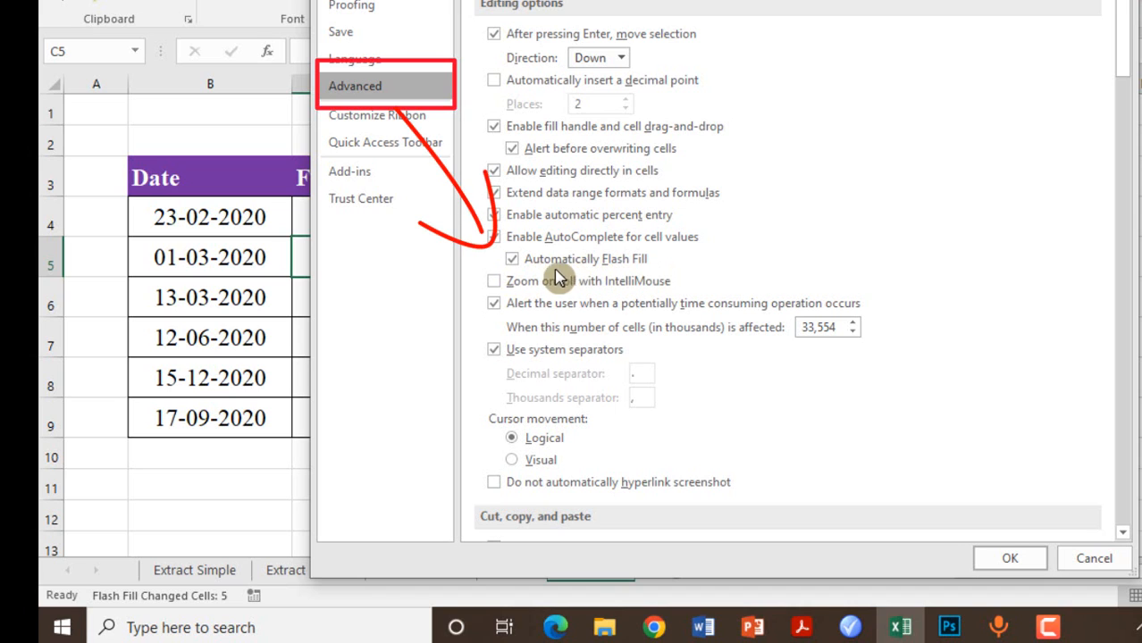
left_click(513, 260)
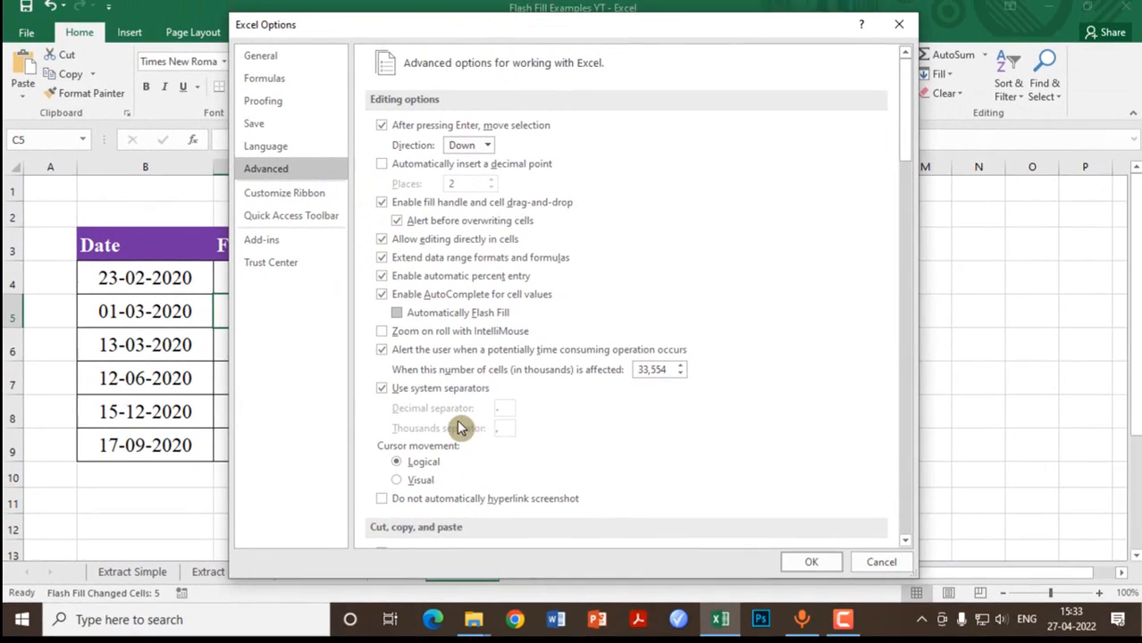
left_click(391, 317)
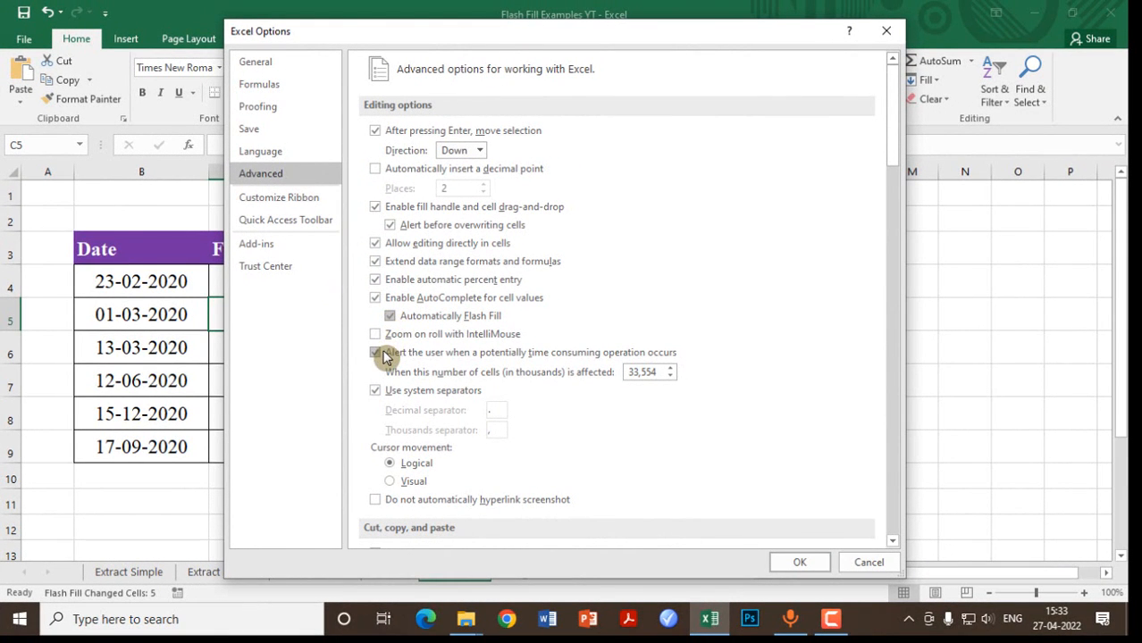